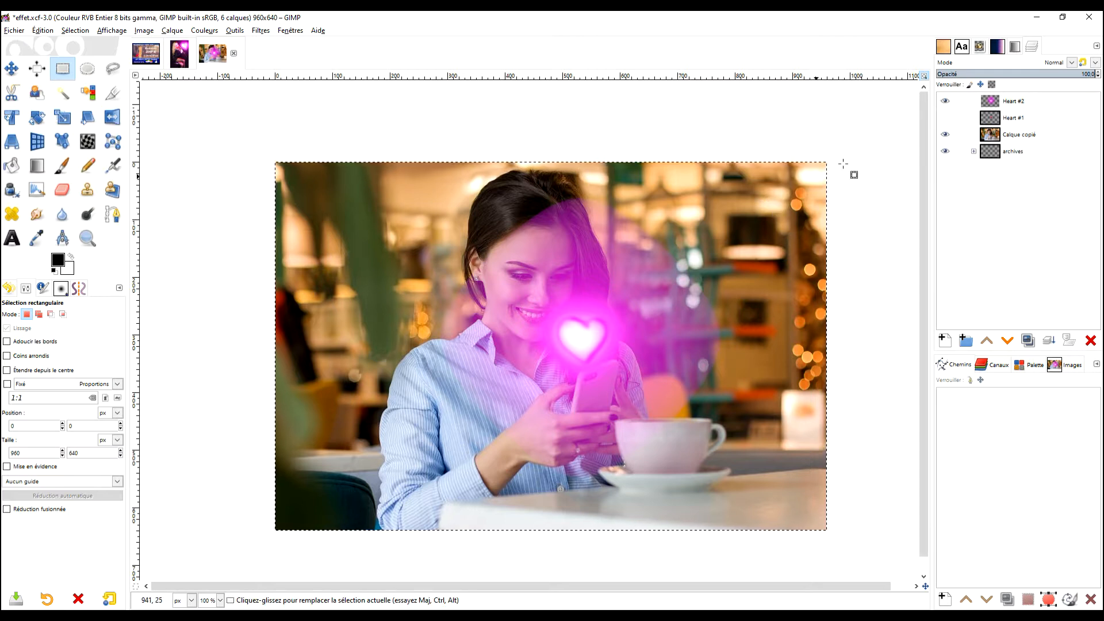
- Toggle the visibility of the Heart #2 and Heart #1 layers to compare the photo with and without the glowing heart
click(945, 101)
click(945, 118)
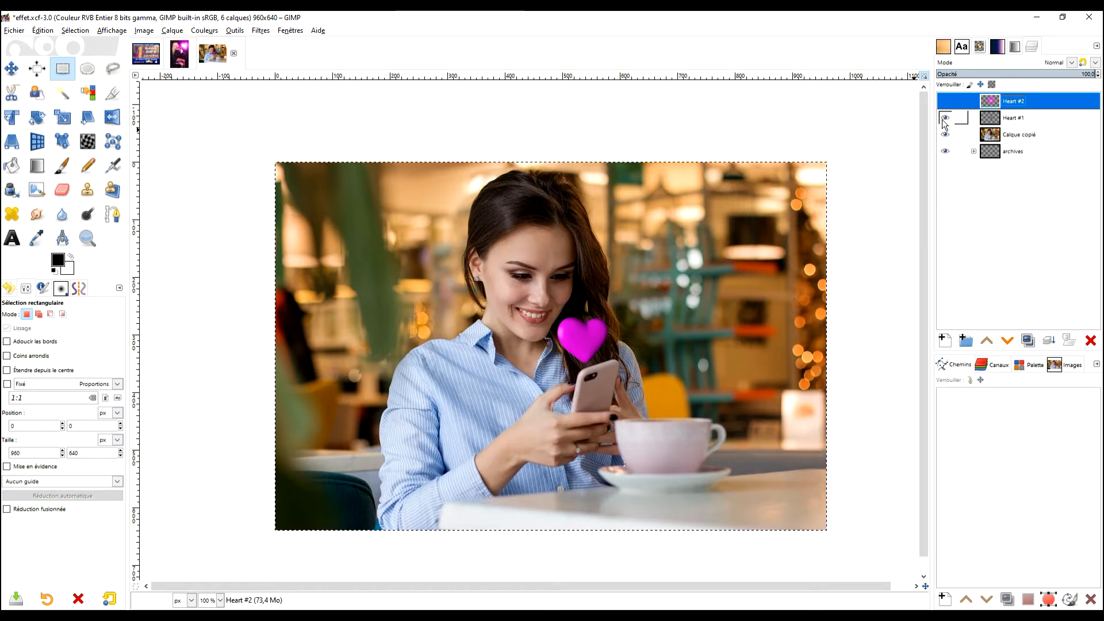
click(945, 120)
click(945, 120)
click(944, 120)
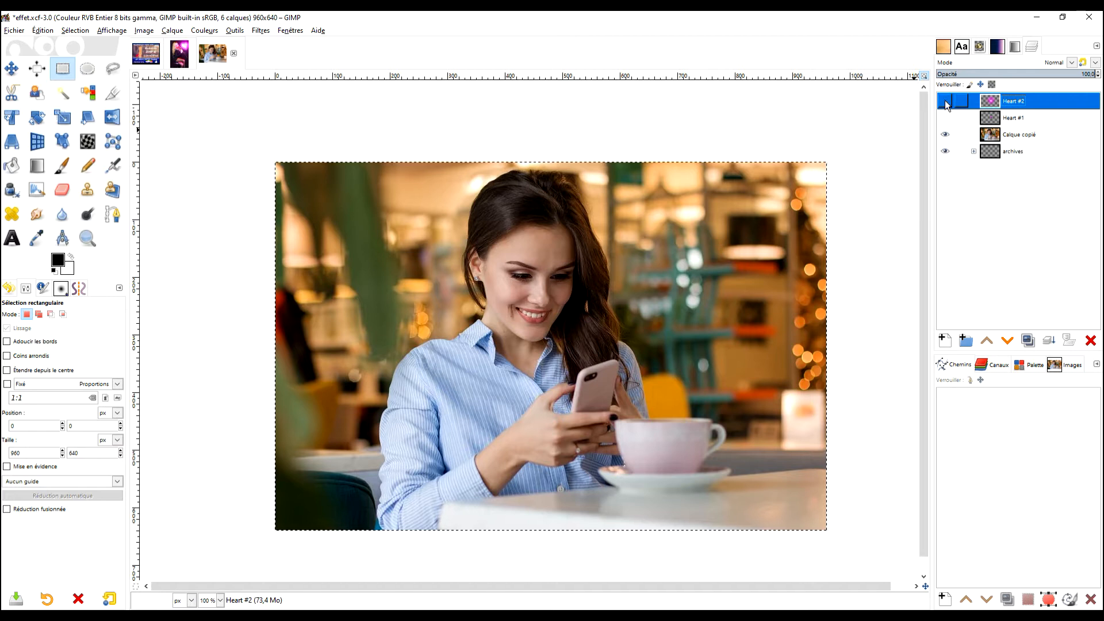
click(945, 102)
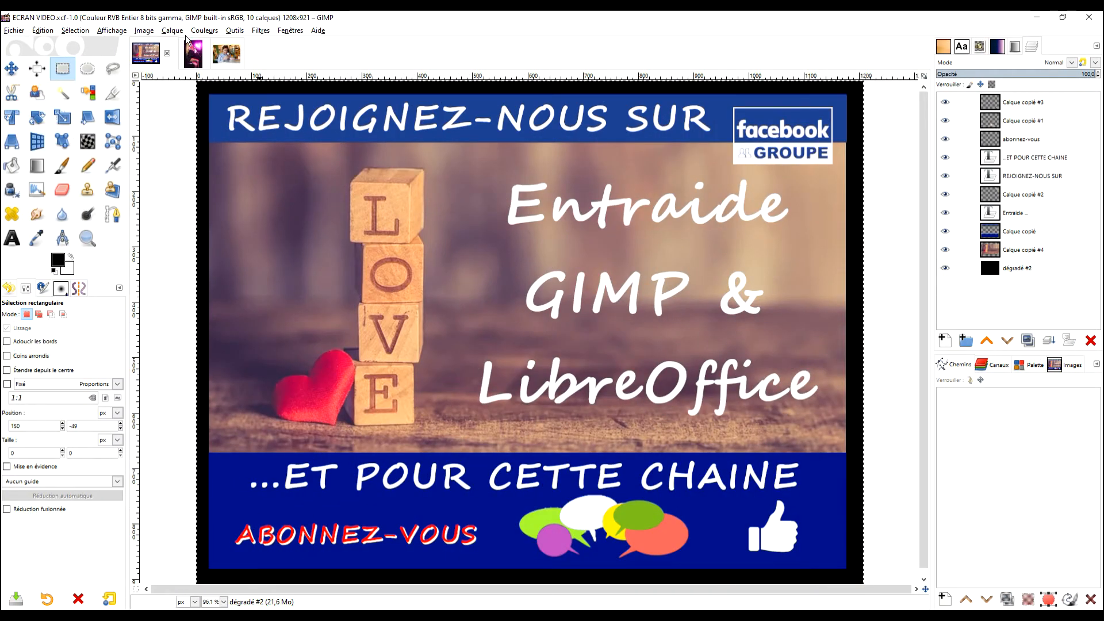
- Locate the G'MIC-Qt filter, view the open example image with the glowing heart, and return to the café photo
click(259, 32)
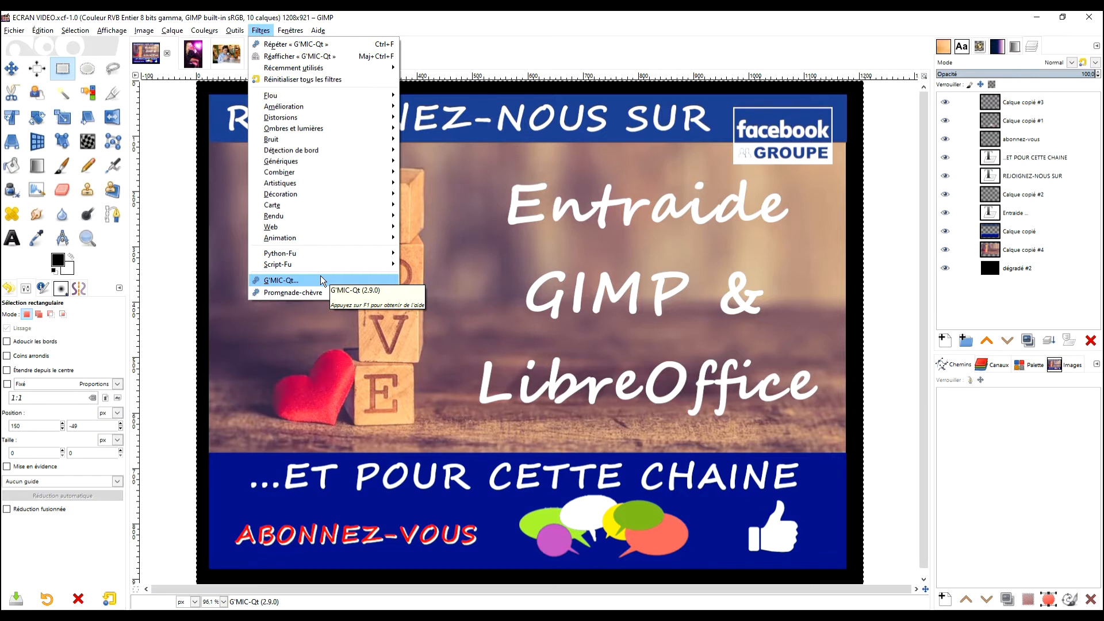
click(506, 33)
click(190, 55)
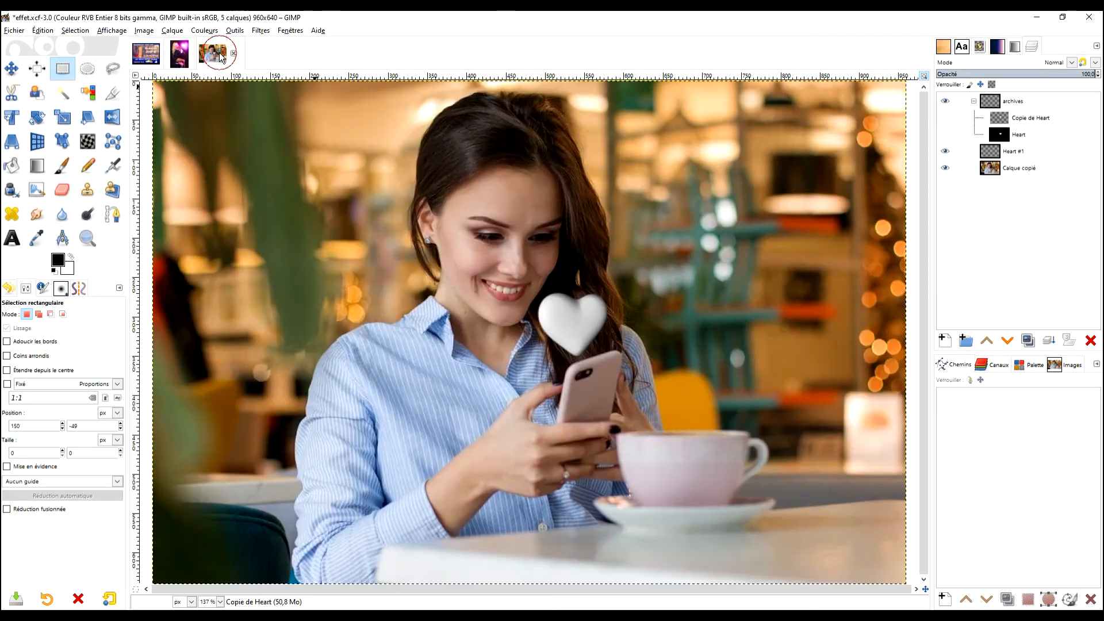
click(173, 55)
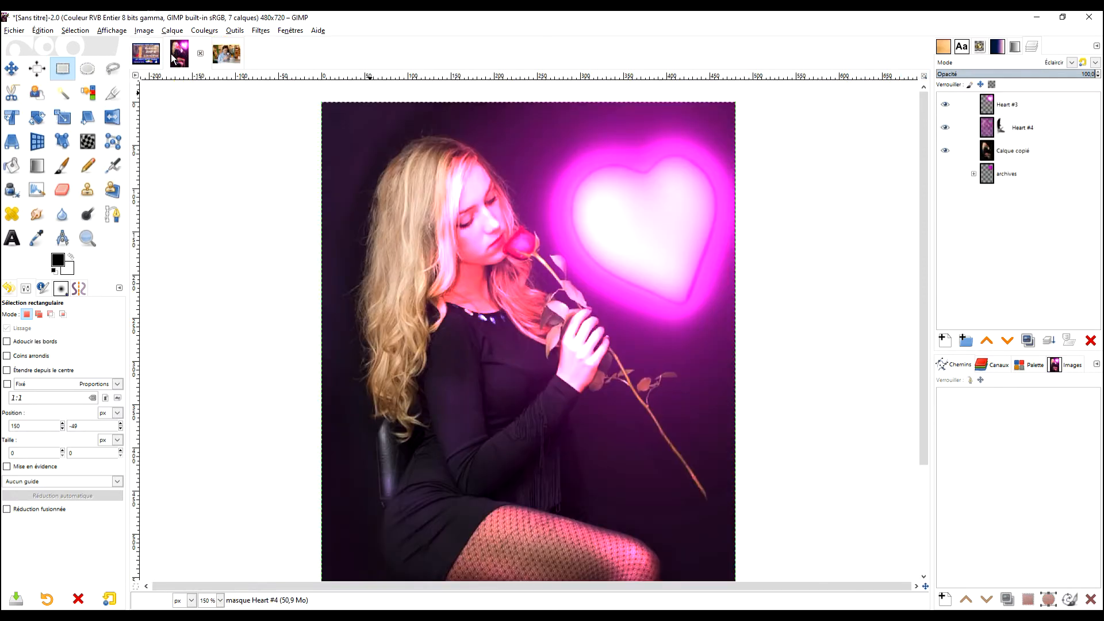
click(224, 57)
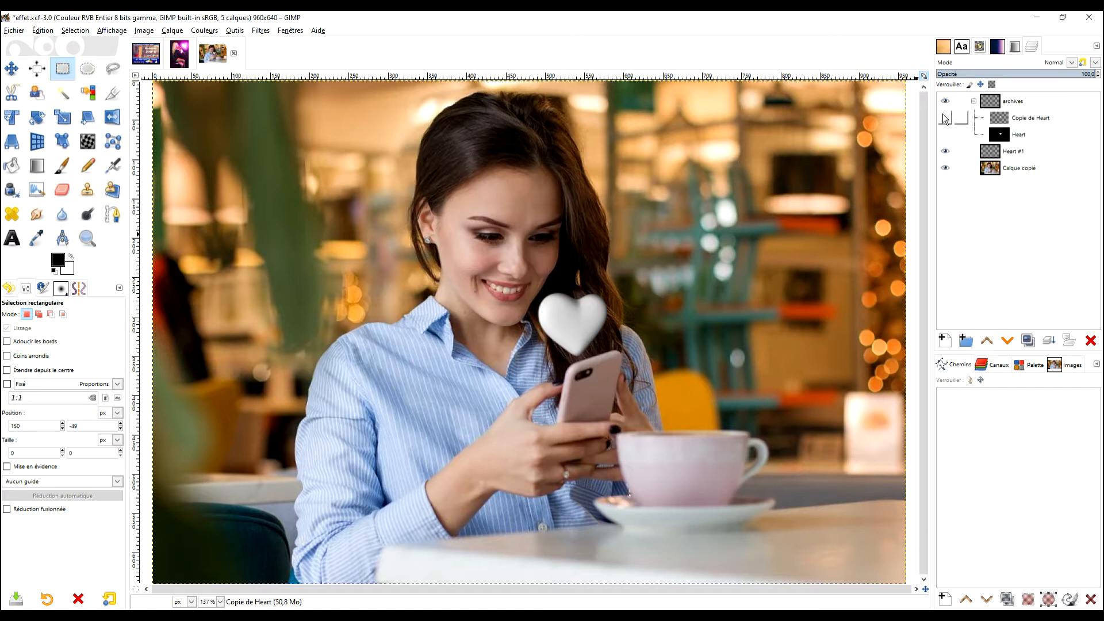
- Toggle the Heart #1, Copie de Heart and Heart layers one by one to examine each version of the heart, leaving only Heart #1 shown
click(945, 150)
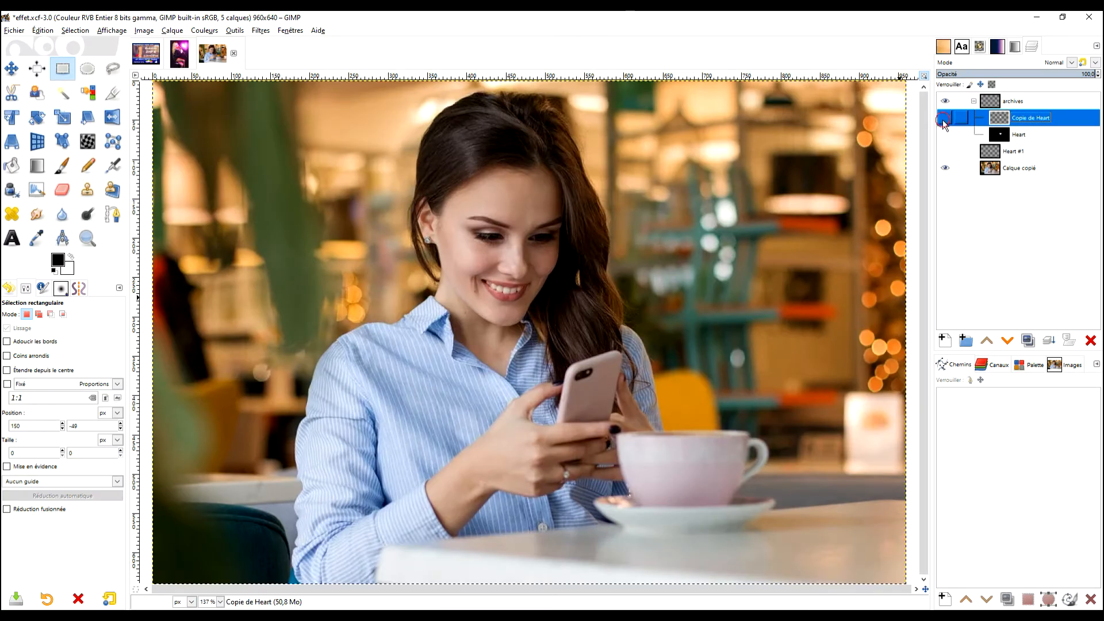
click(943, 119)
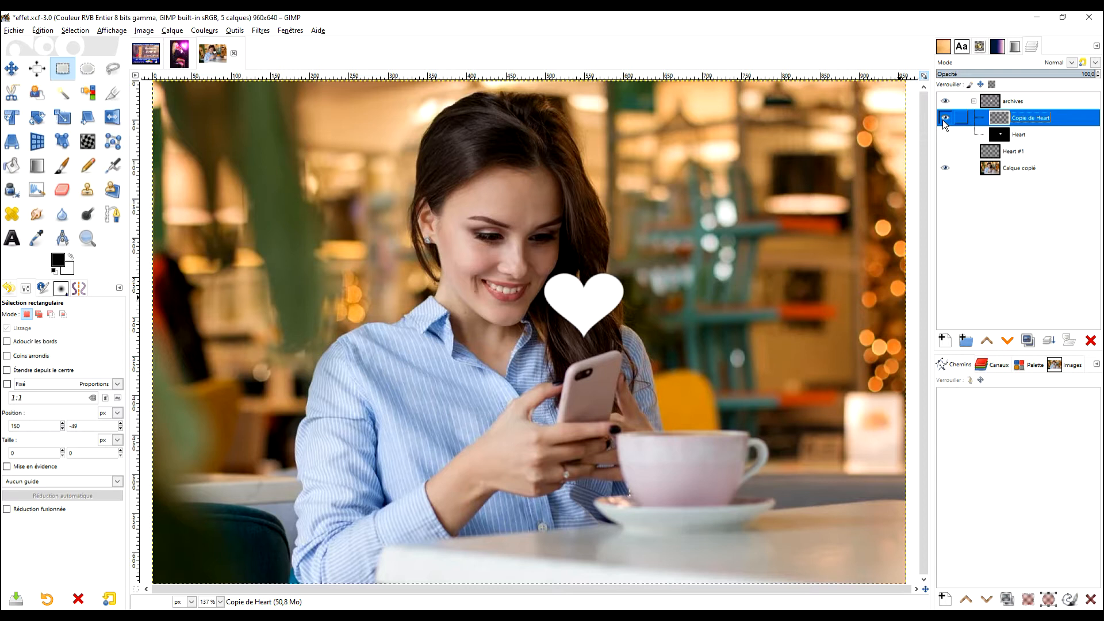
click(945, 120)
click(946, 134)
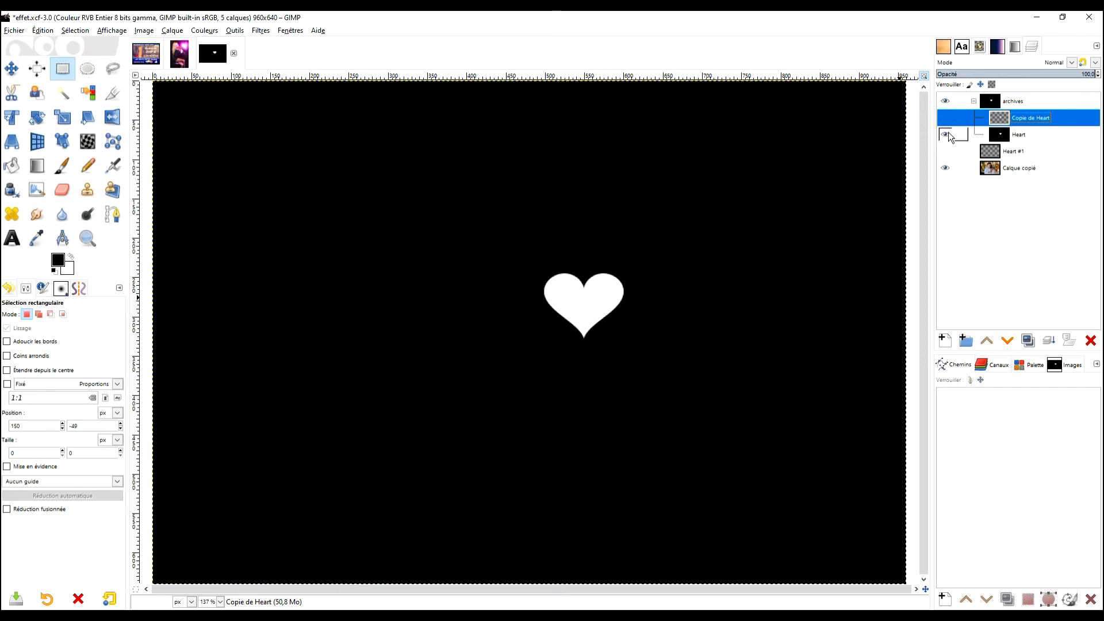
click(946, 134)
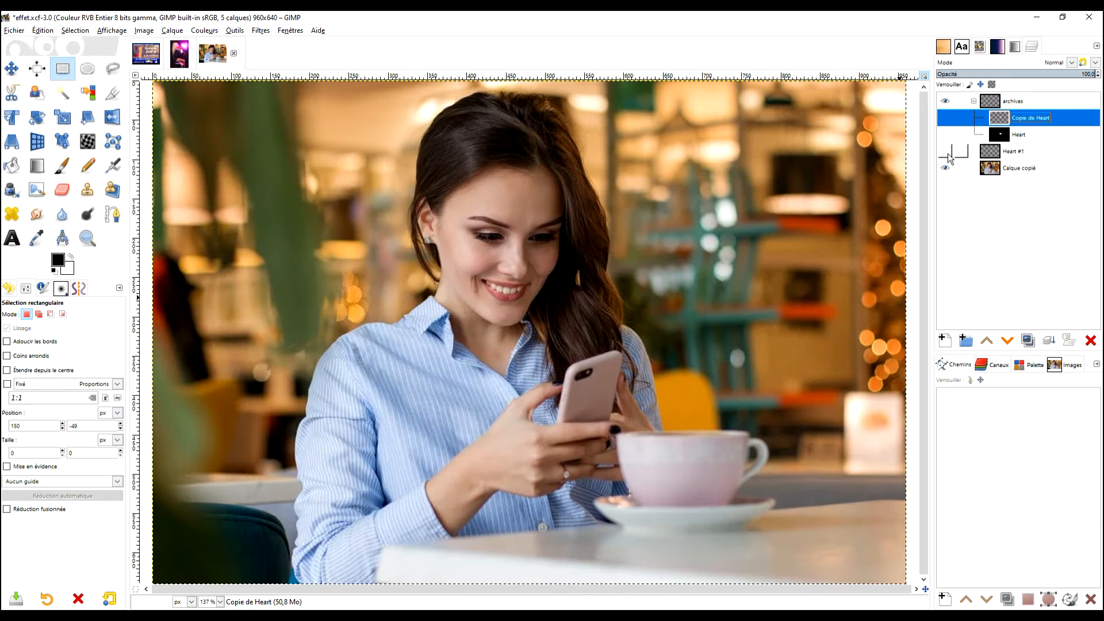
click(946, 152)
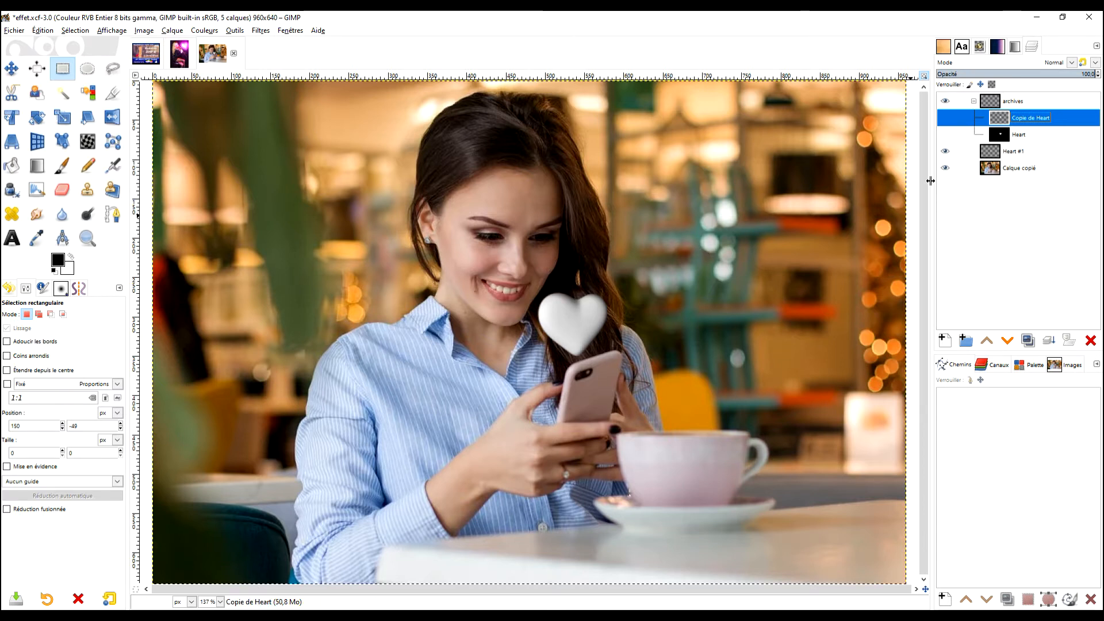
- Collapse the archives group, place it below the Calque copié layer, and make Heart #1 the active layer
mouse_move(1012, 152)
mouse_down()
mouse_move(970, 105)
mouse_move(1010, 110)
mouse_move(1006, 153)
mouse_up()
click(973, 101)
click(993, 107)
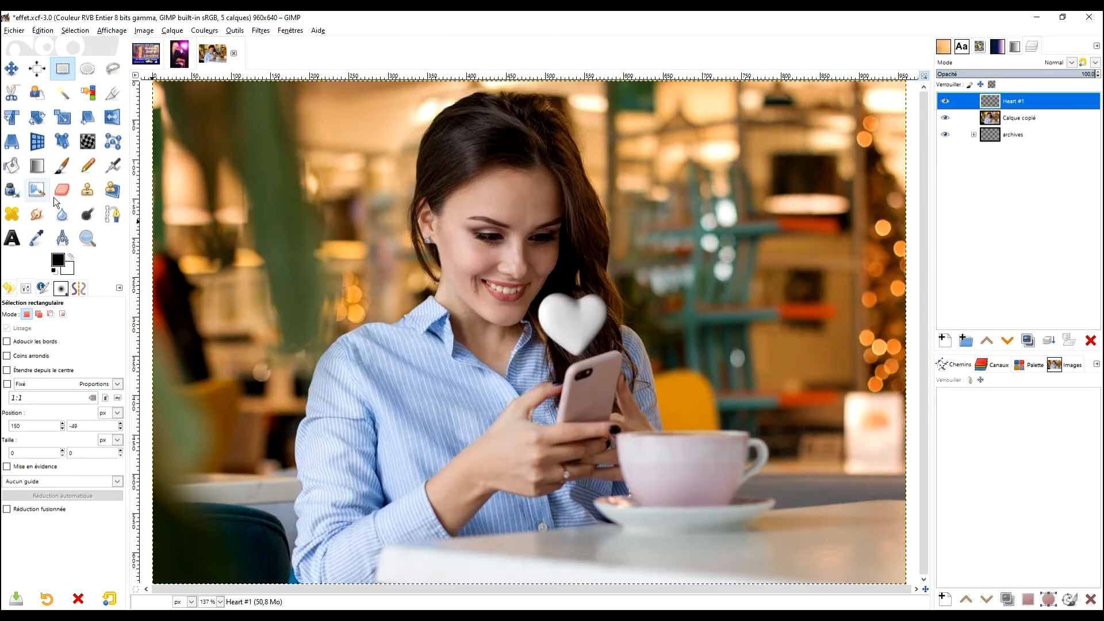
- Create a new 960 × 640 px layer named fond, filled with white, above Heart #1
click(944, 340)
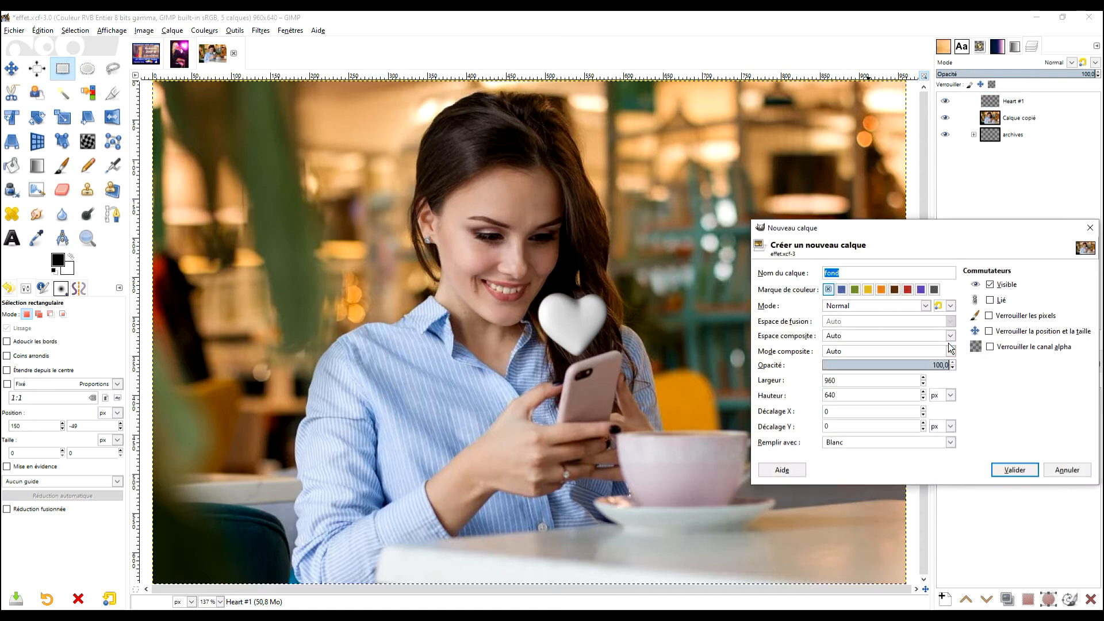
drag(964, 235, 823, 215)
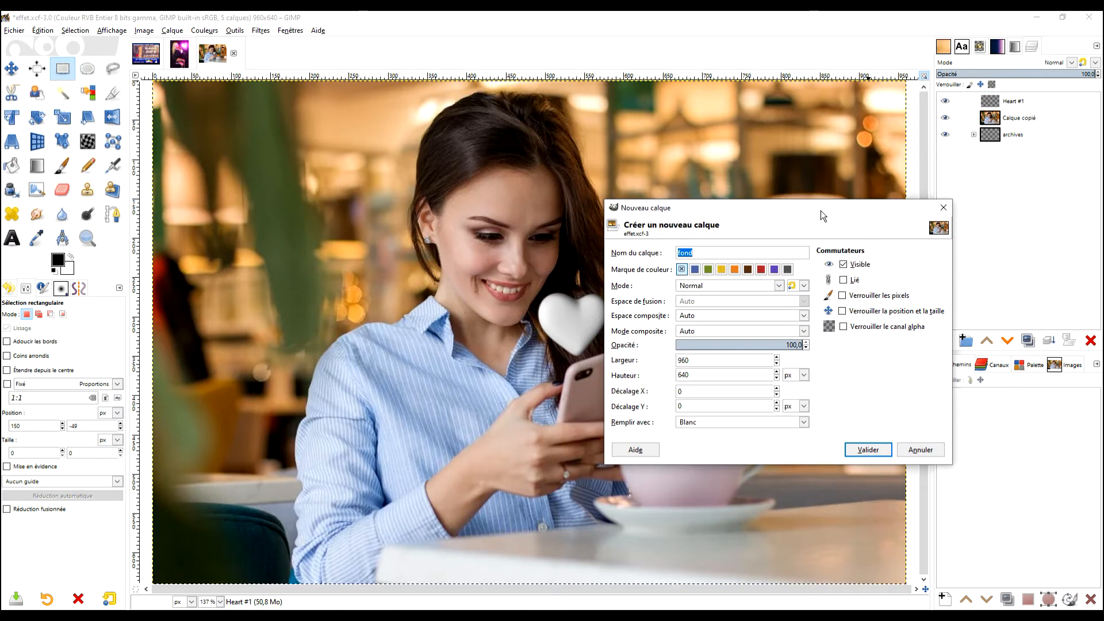
click(882, 450)
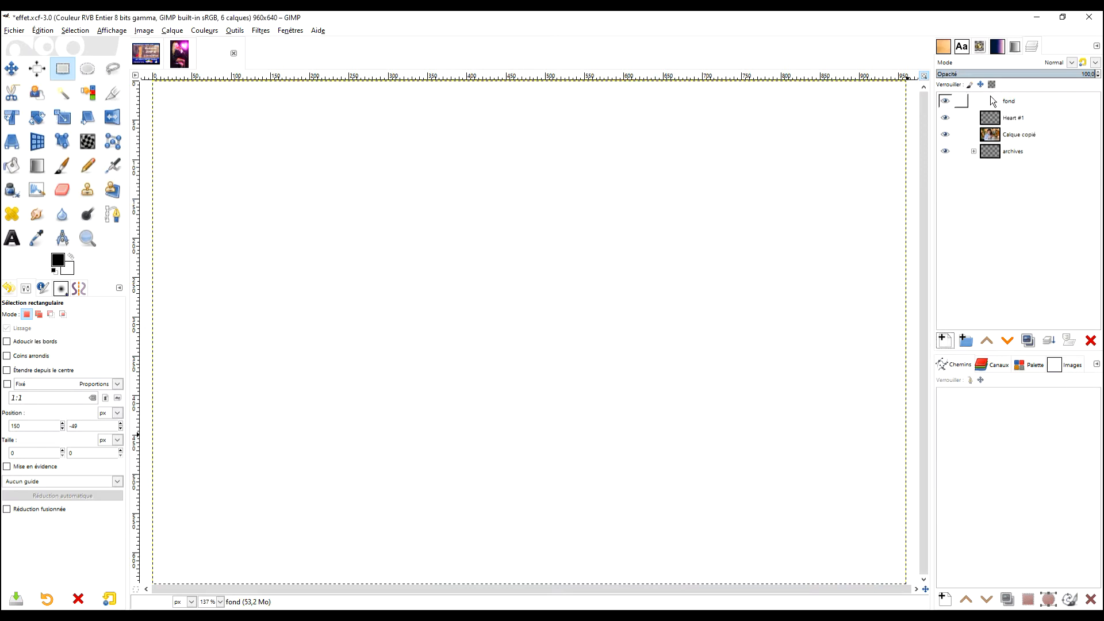
- Set the foreground colour to magenta ea1bea and fill the fond layer with it
click(61, 260)
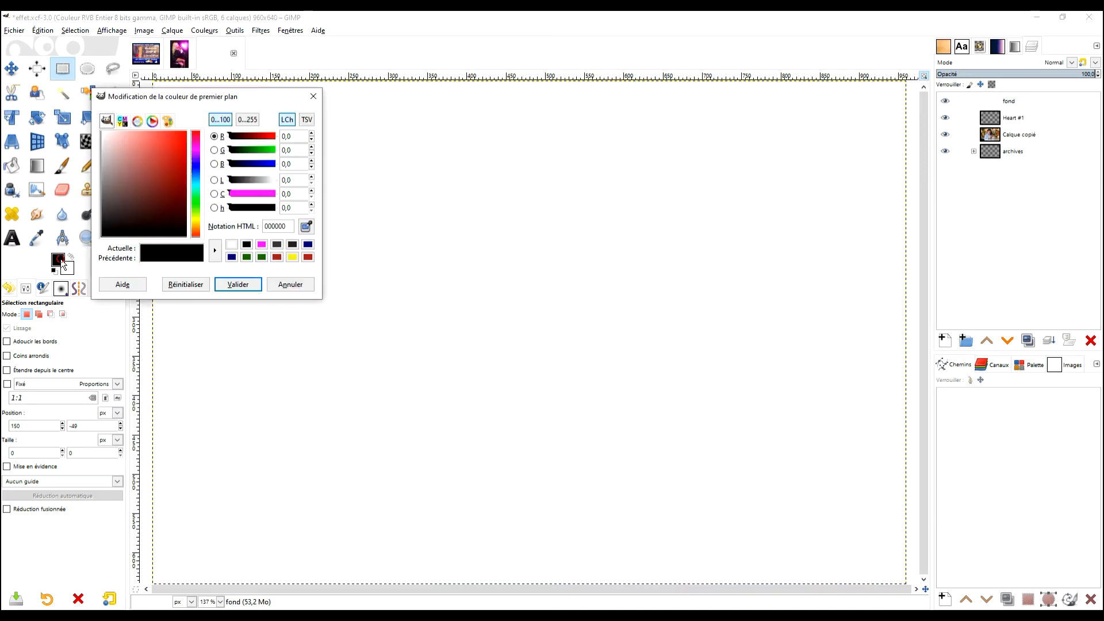
click(261, 245)
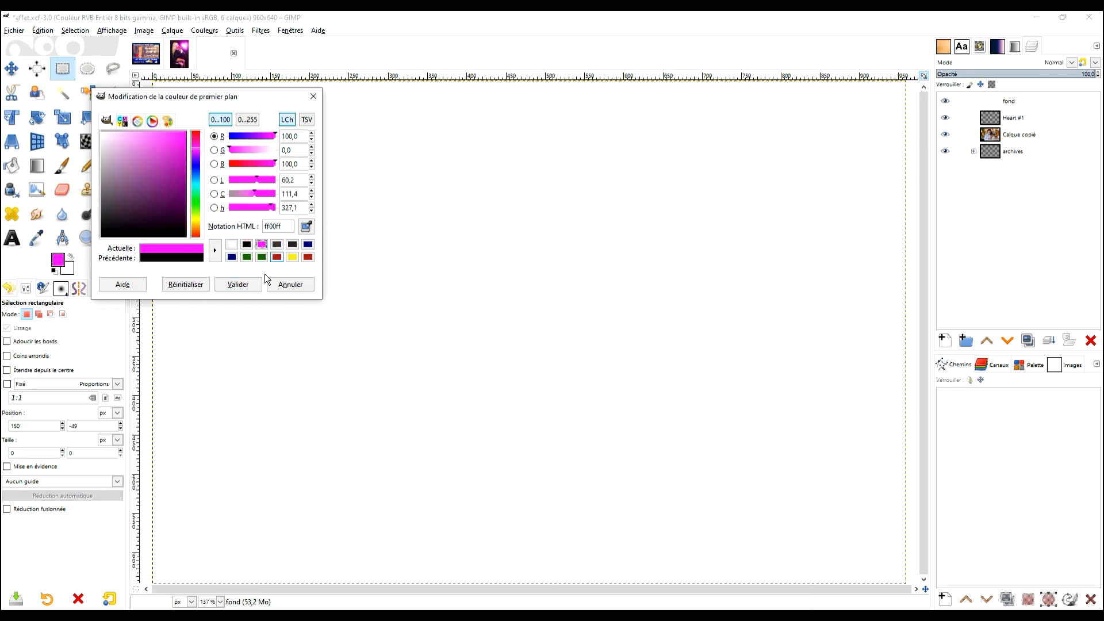
click(238, 285)
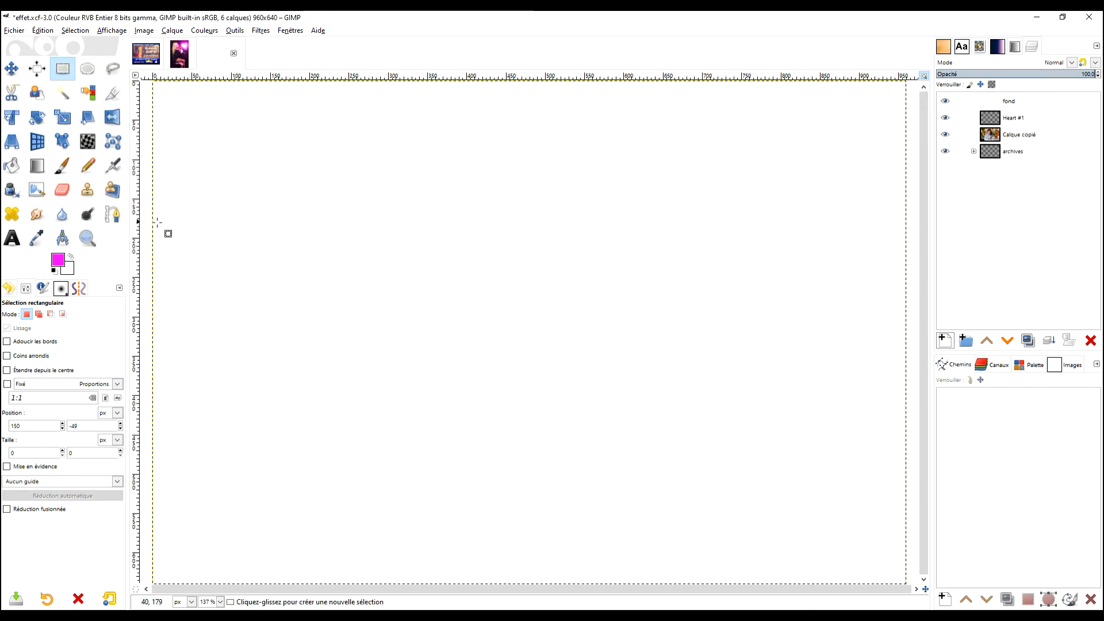
click(57, 260)
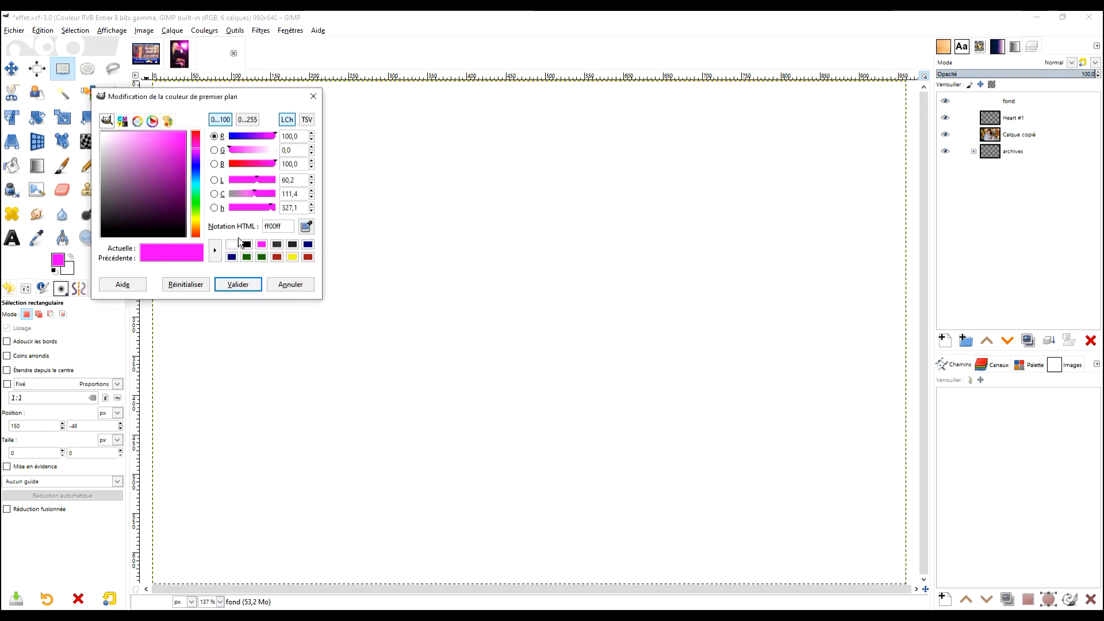
drag(143, 140, 178, 140)
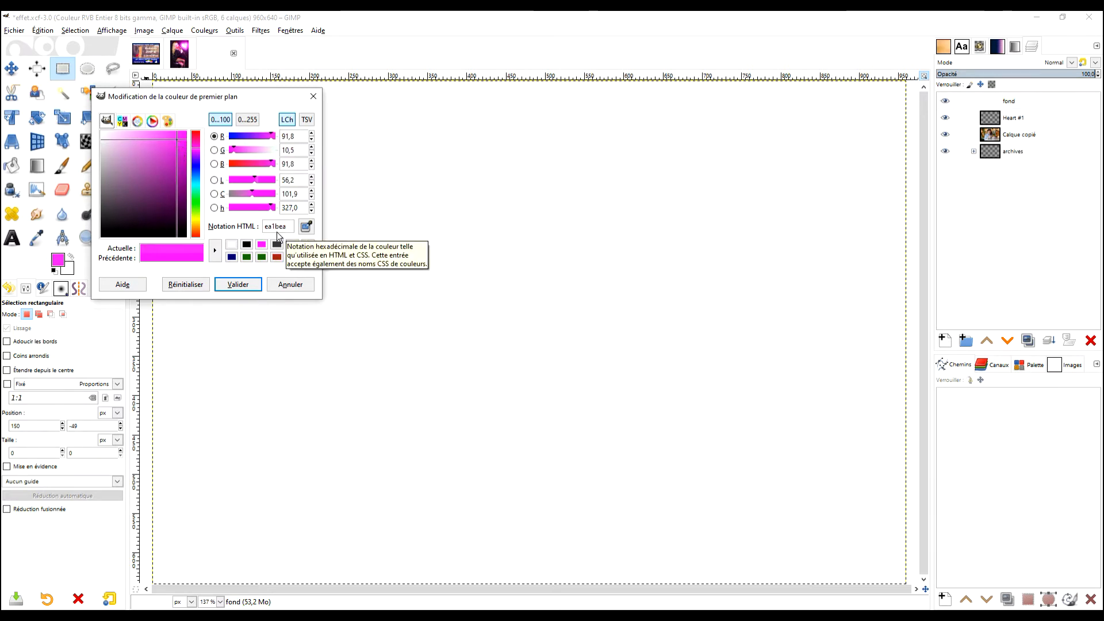
click(238, 285)
drag(58, 260, 499, 237)
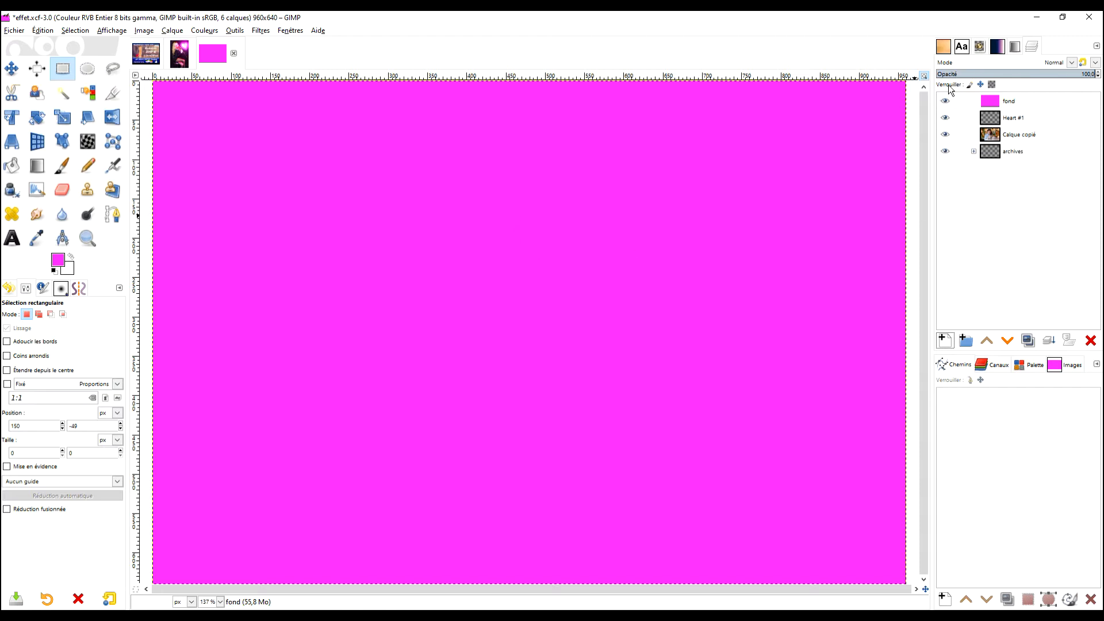
- Try Superposer, Lumière douce and neighbouring blend modes on the fond layer, and settle on Assombrir
click(1071, 63)
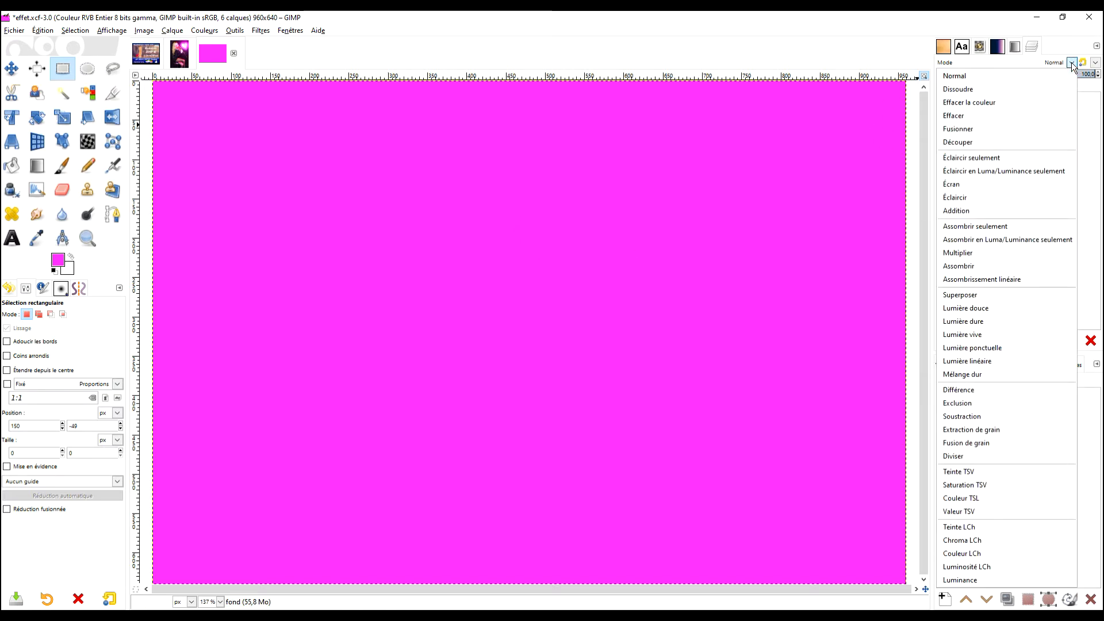
click(1007, 299)
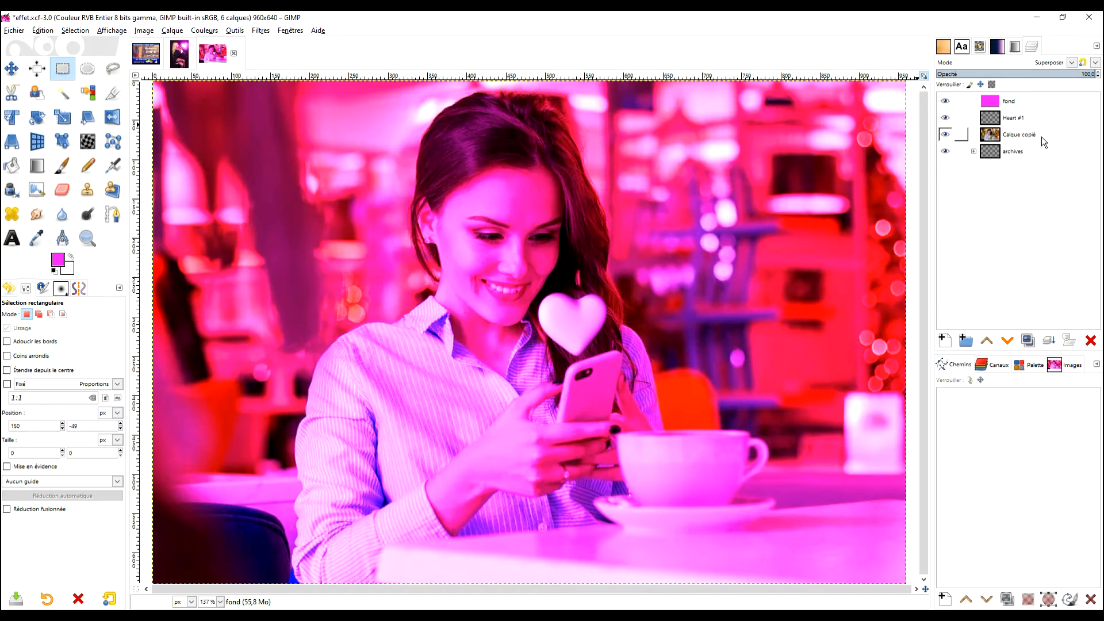
key(Up)
key(Down)
key(Down)
key(Down)
key(Up)
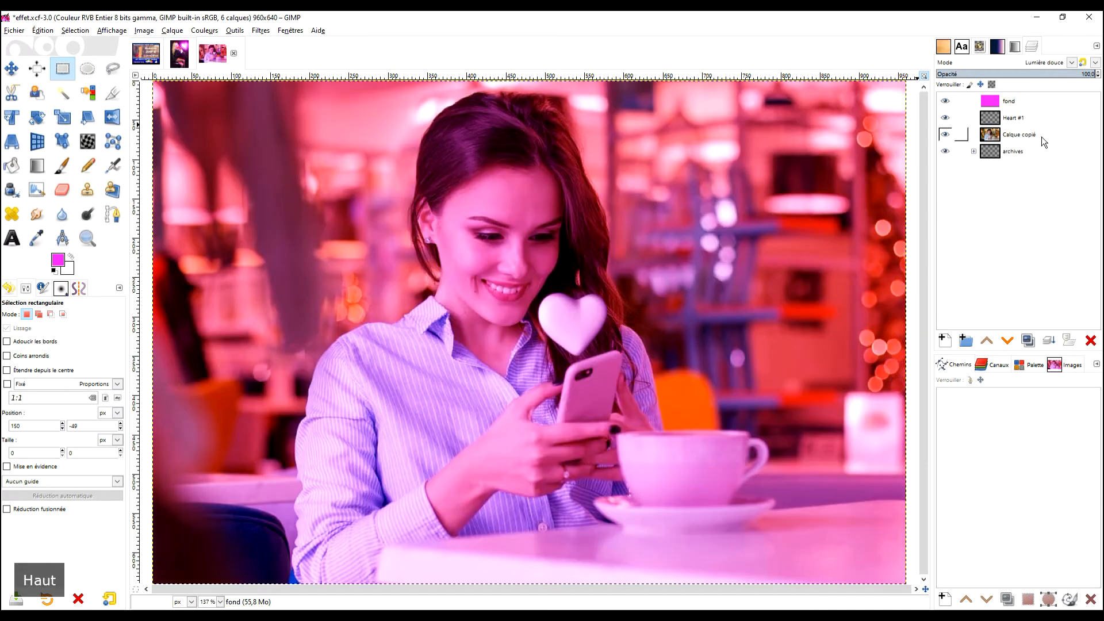
key(Up)
key(Down)
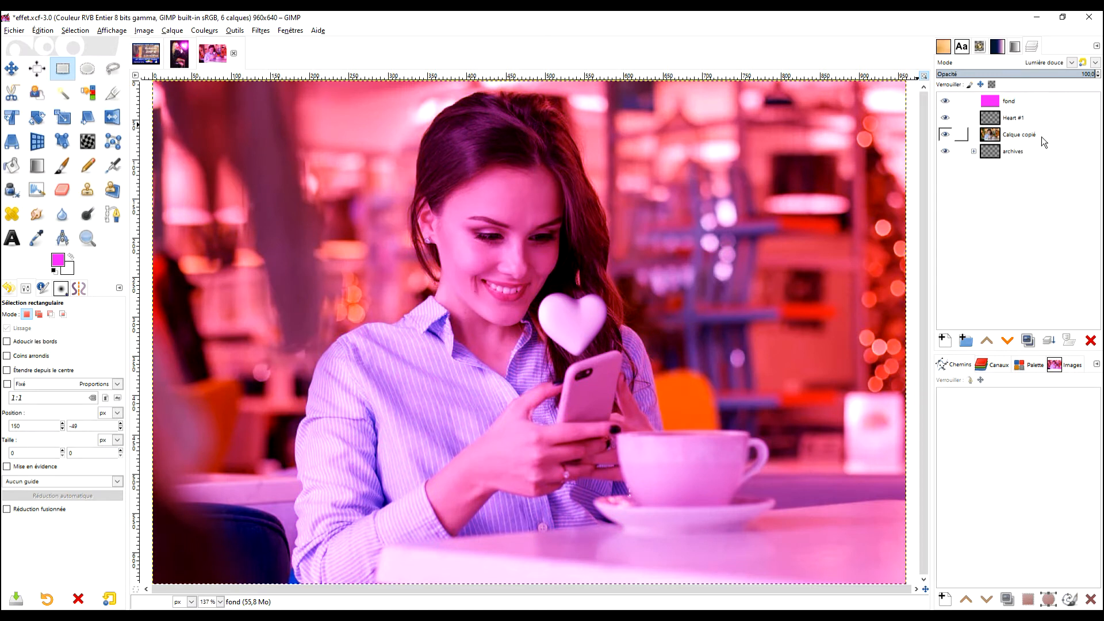
key(Down)
key(Up)
key(Up)
key(Up)
key(Down)
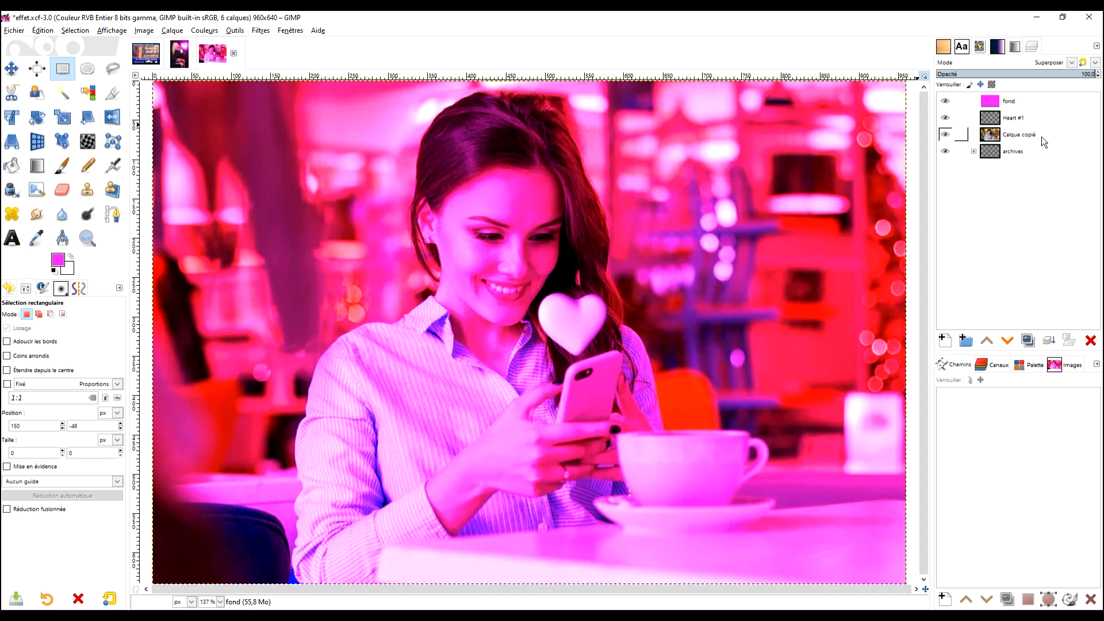
key(Up)
key(Down)
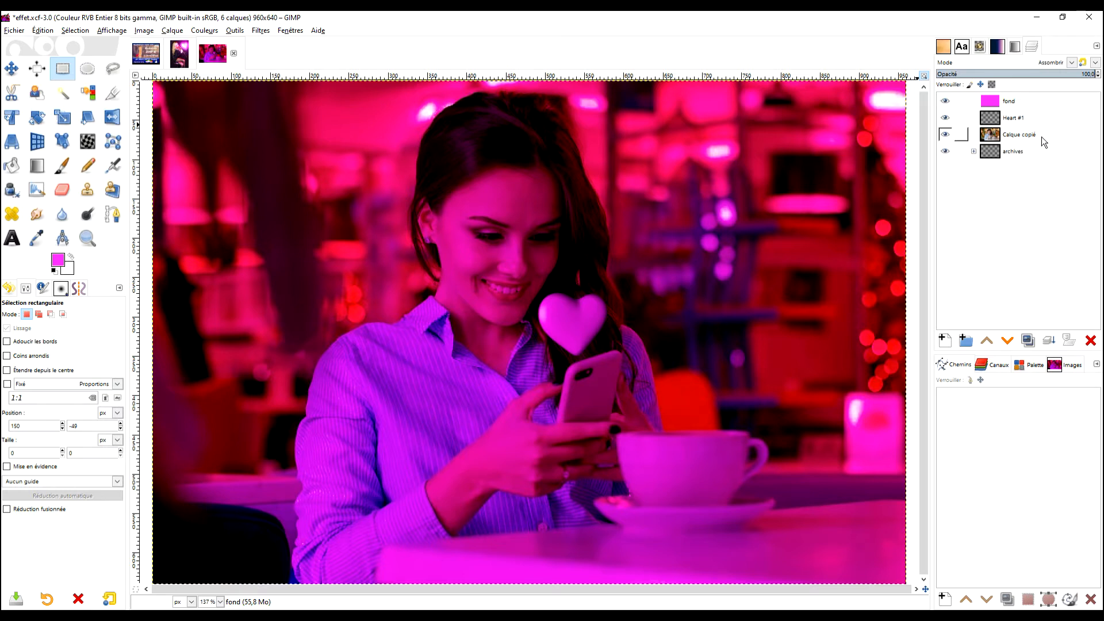
- Select the heart's outline by converting the Heart #1 layer's alpha to a selection
click(1006, 103)
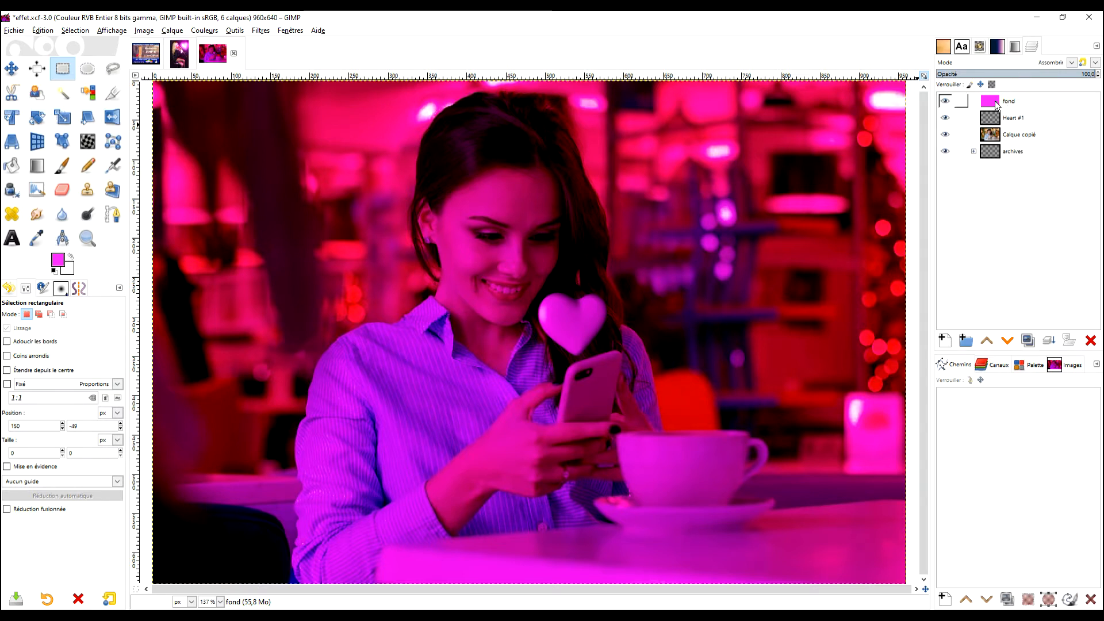
click(993, 119)
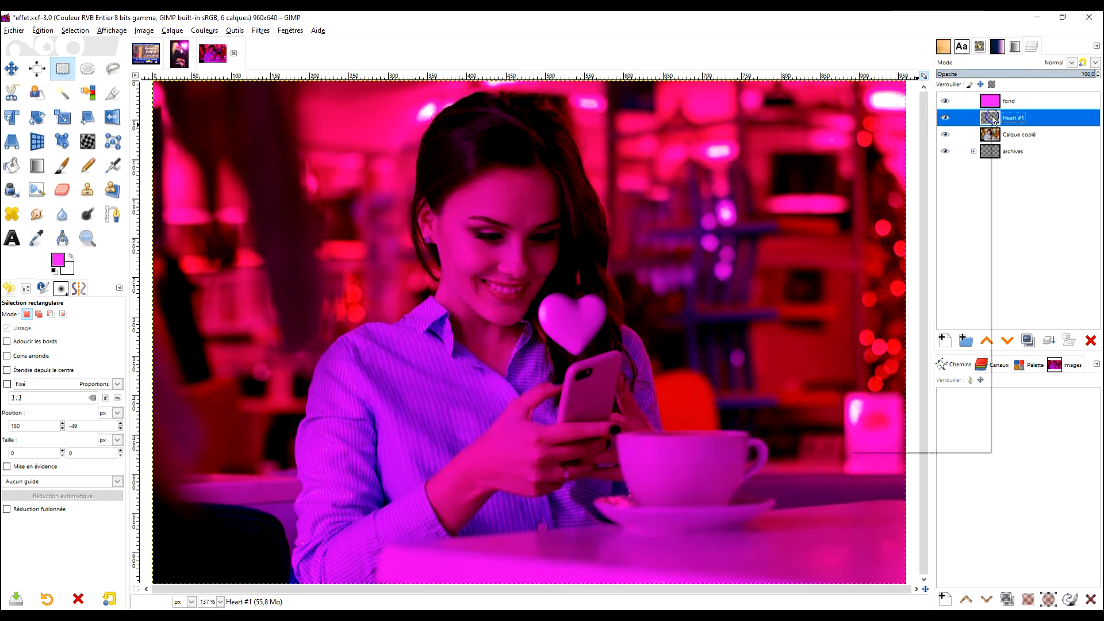
right_click(993, 120)
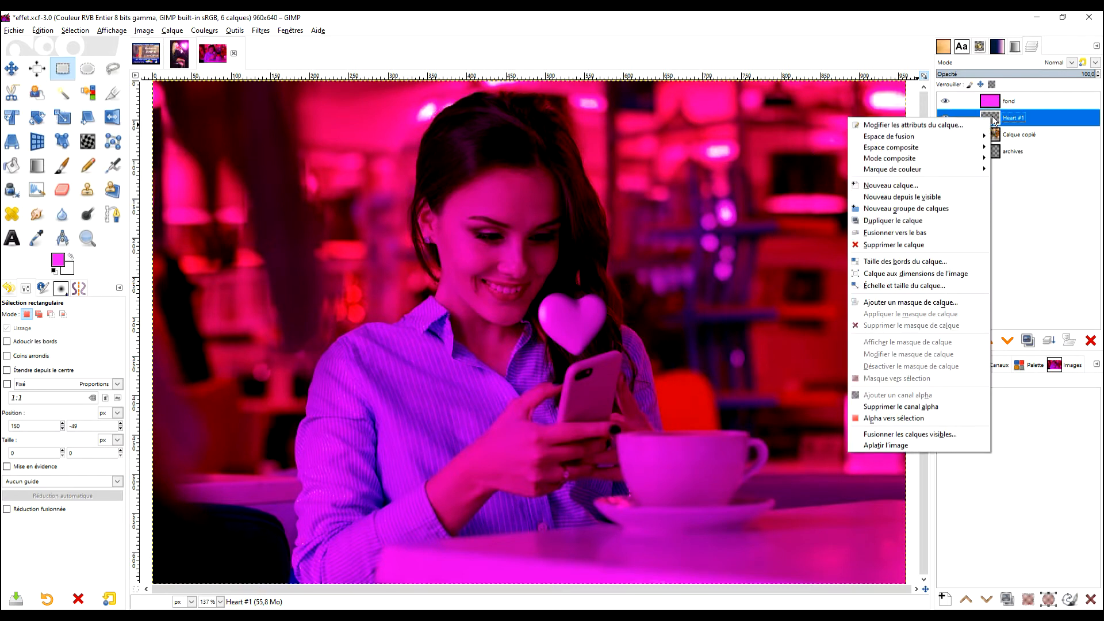
click(934, 417)
- Feather the heart-shaped selection using a reduced radius, letting selected areas continue outside the image
click(44, 31)
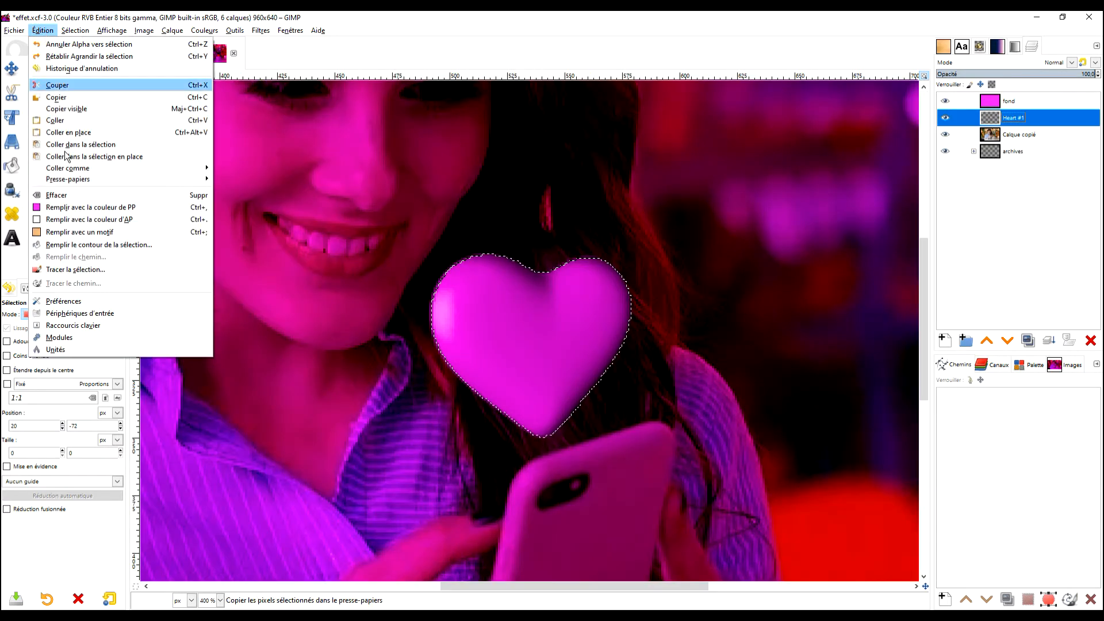
click(74, 32)
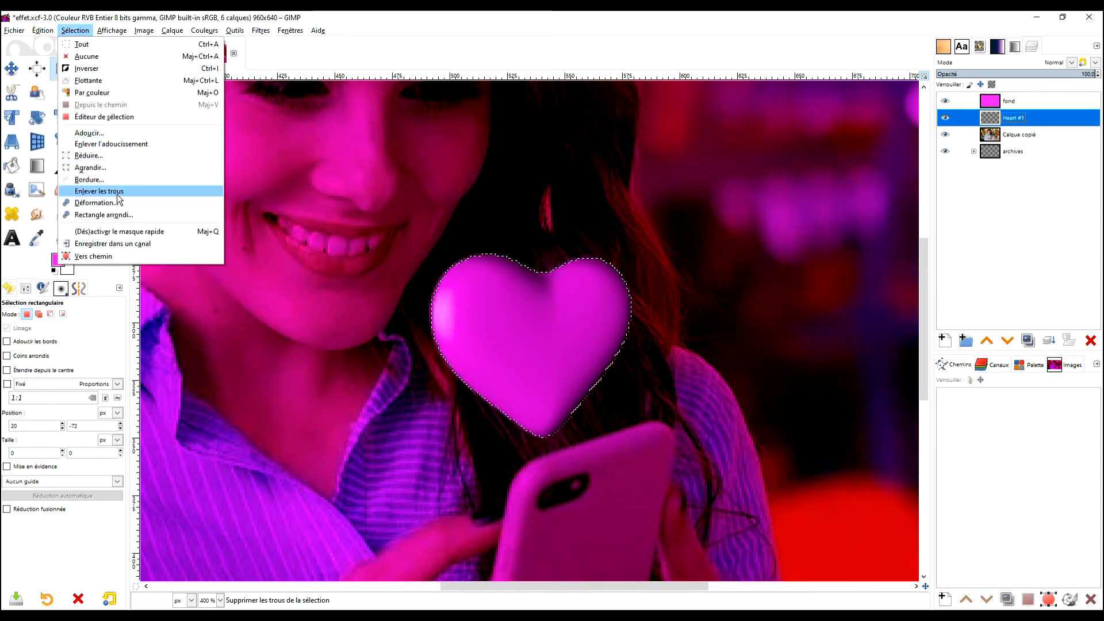
click(132, 137)
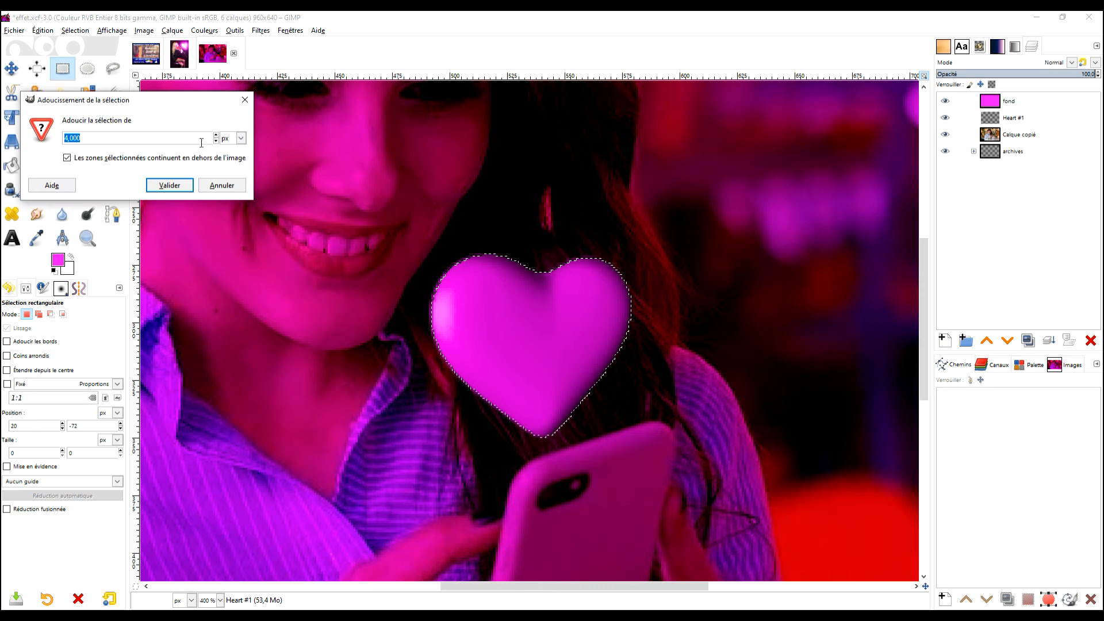
click(216, 141)
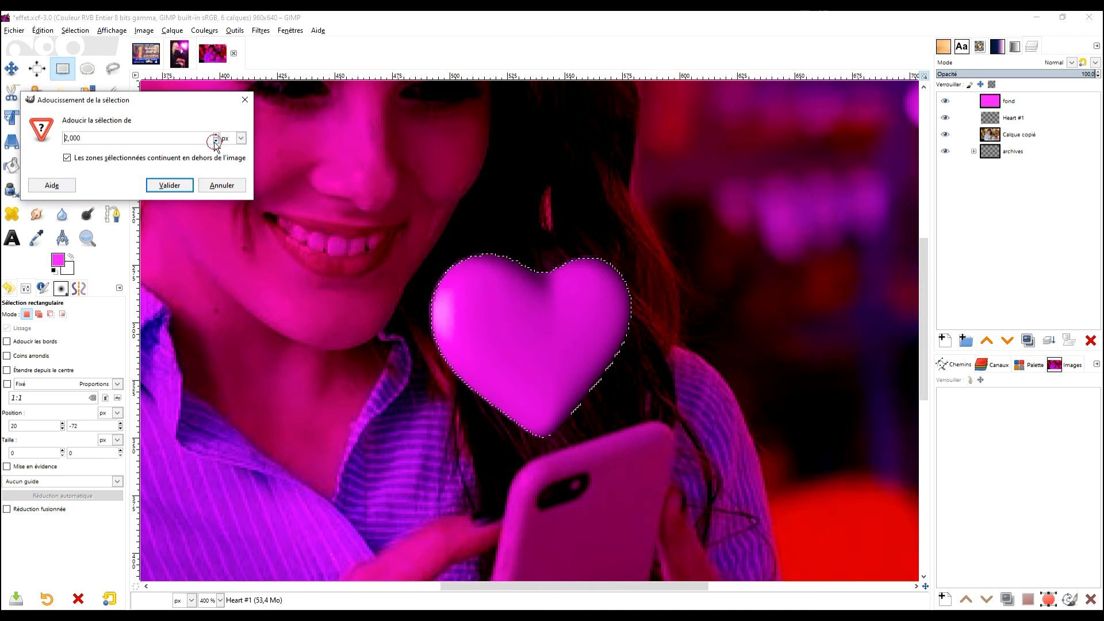
click(169, 185)
- Grow the heart-shaped selection outward by about 1 px
scroll(542, 323, up, 2)
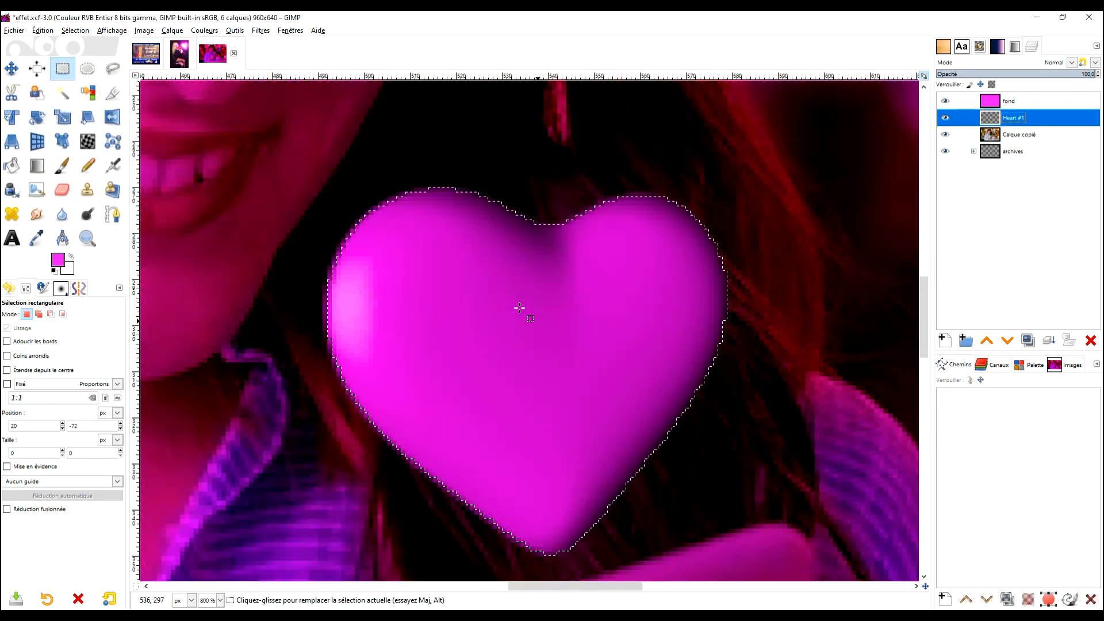
click(74, 30)
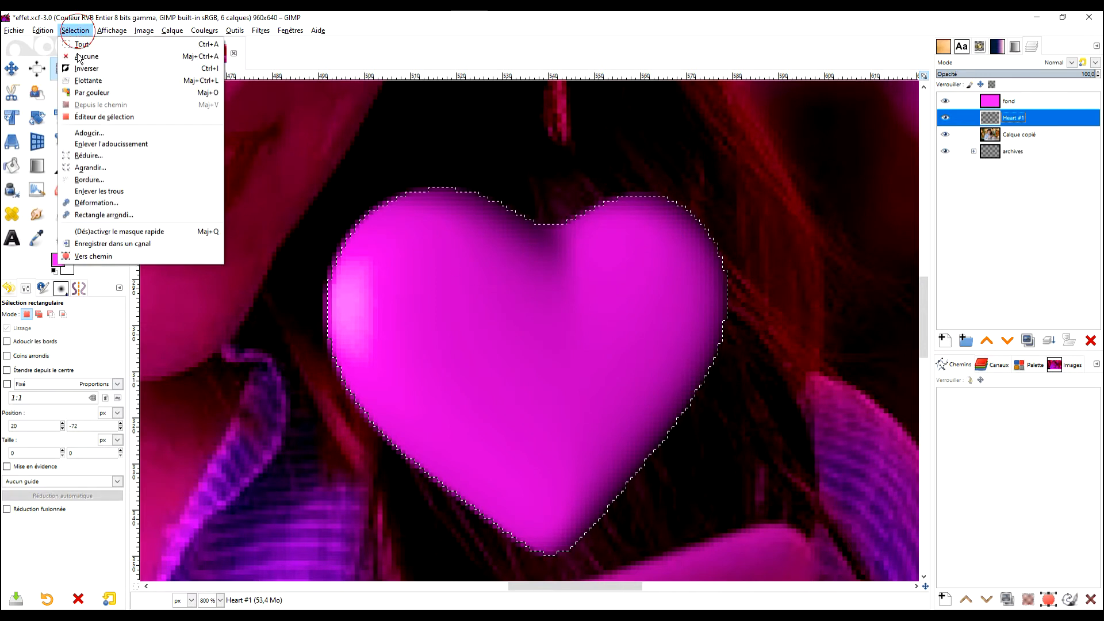
click(118, 167)
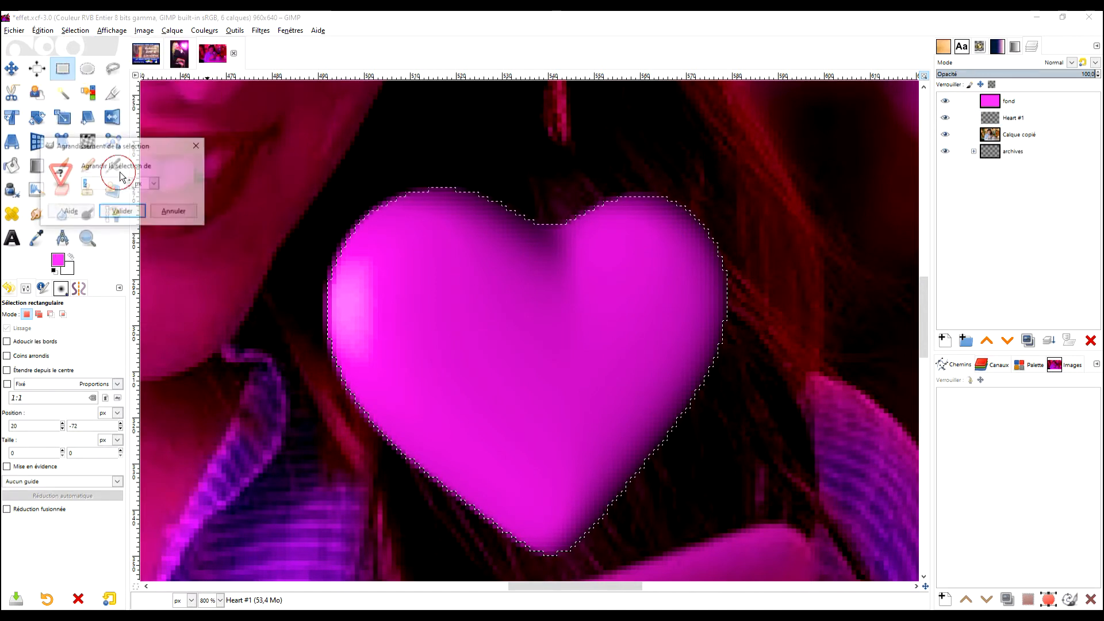
click(130, 186)
click(123, 212)
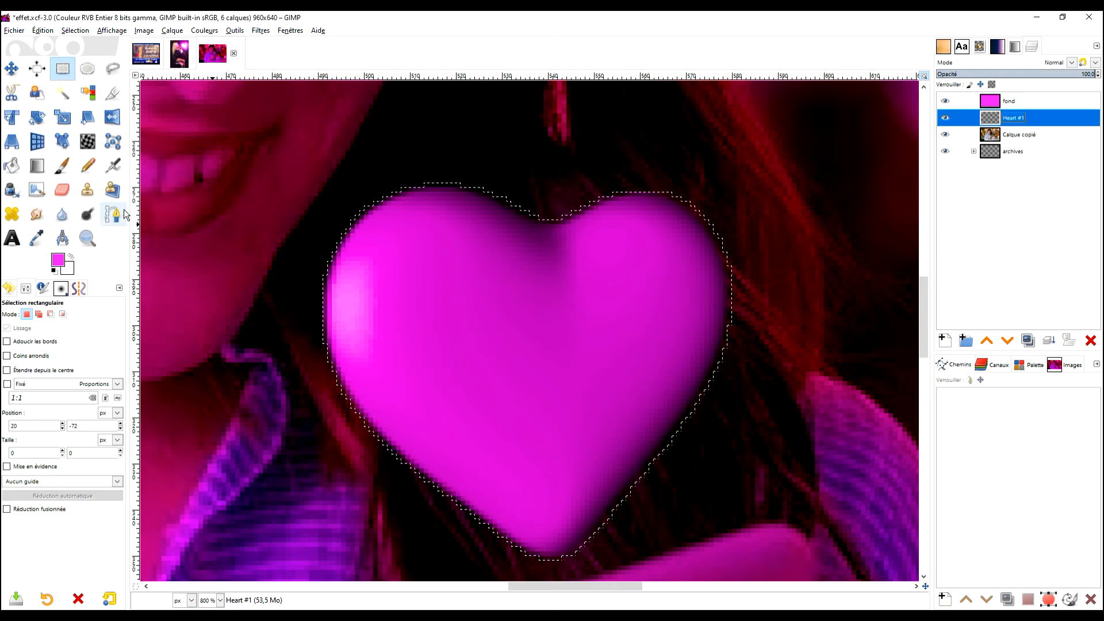
- Invert the heart selection and erase the magenta outside the heart on the fond layer
scroll(579, 239, down, 5)
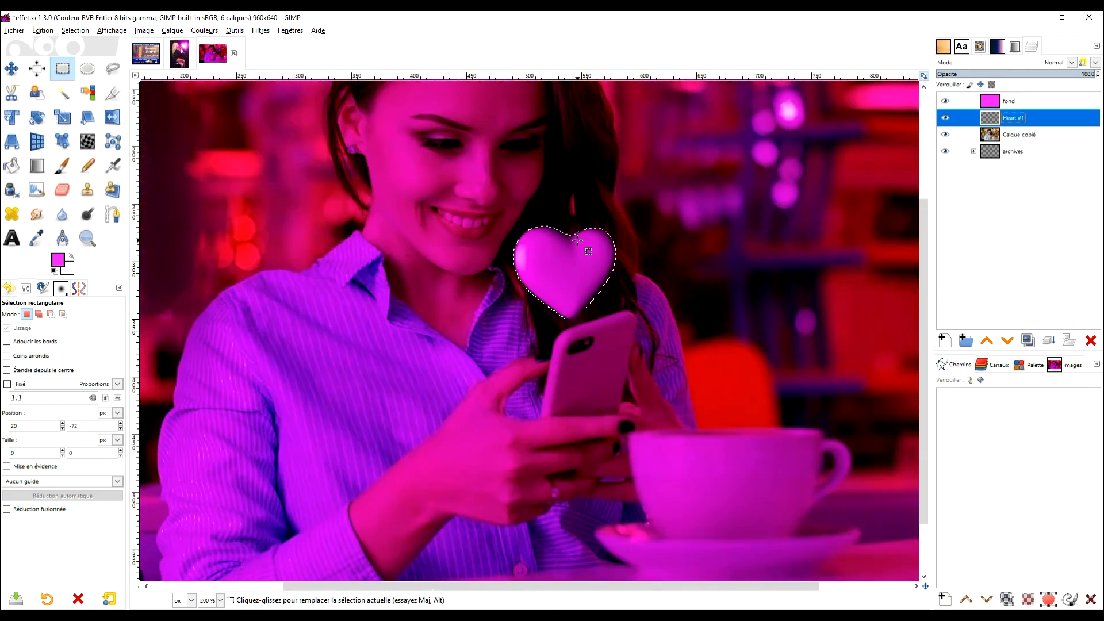
scroll(582, 234, down, 1)
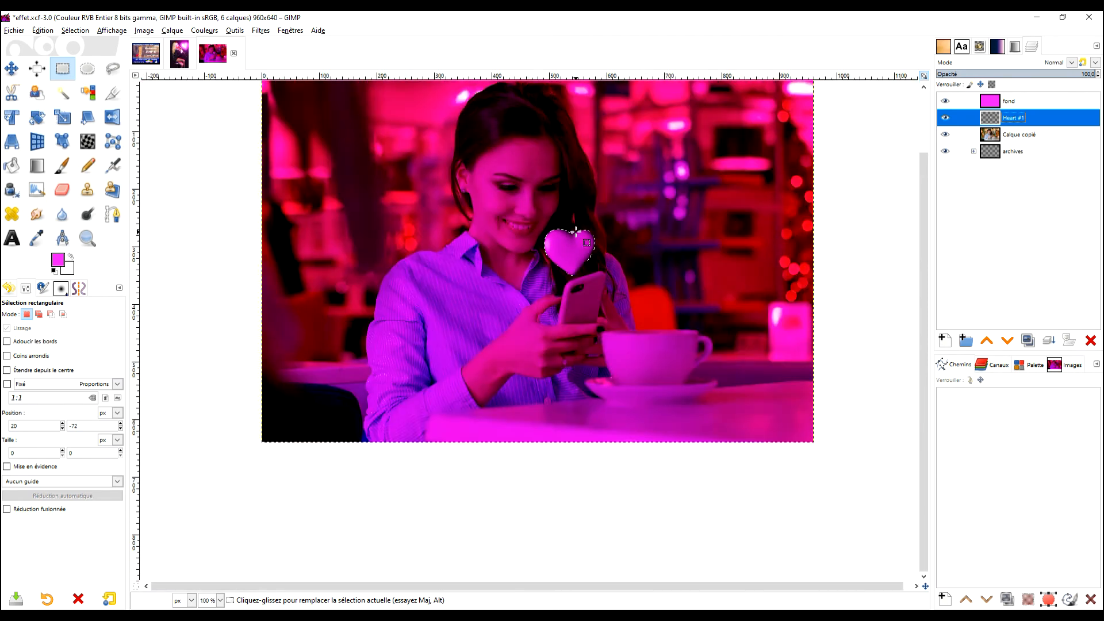
scroll(587, 230, up, 1)
scroll(589, 227, down, 1)
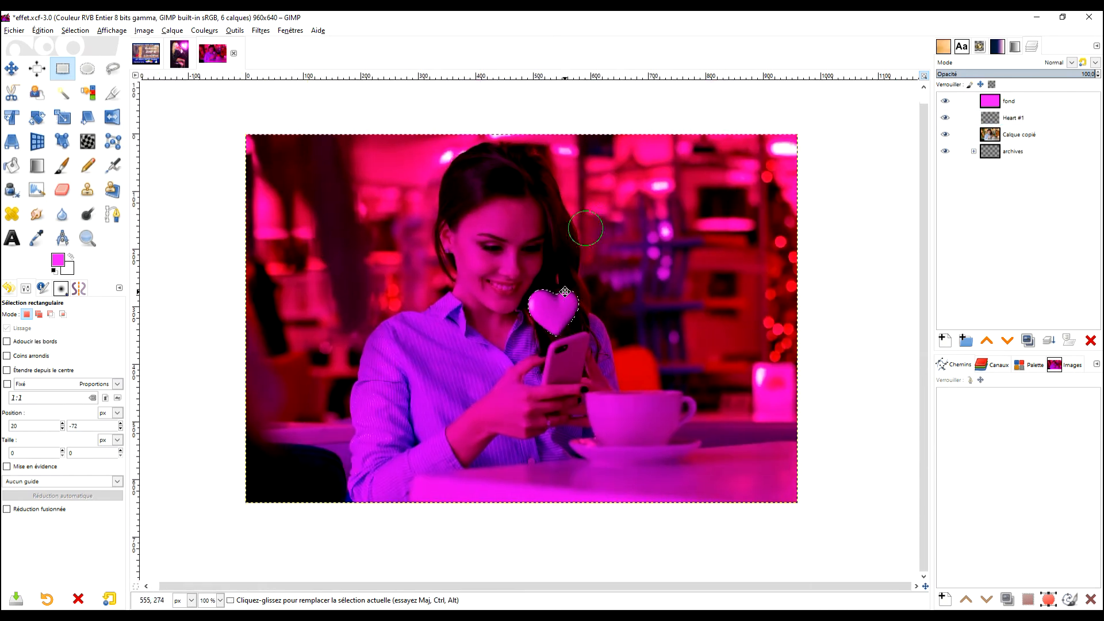
click(76, 31)
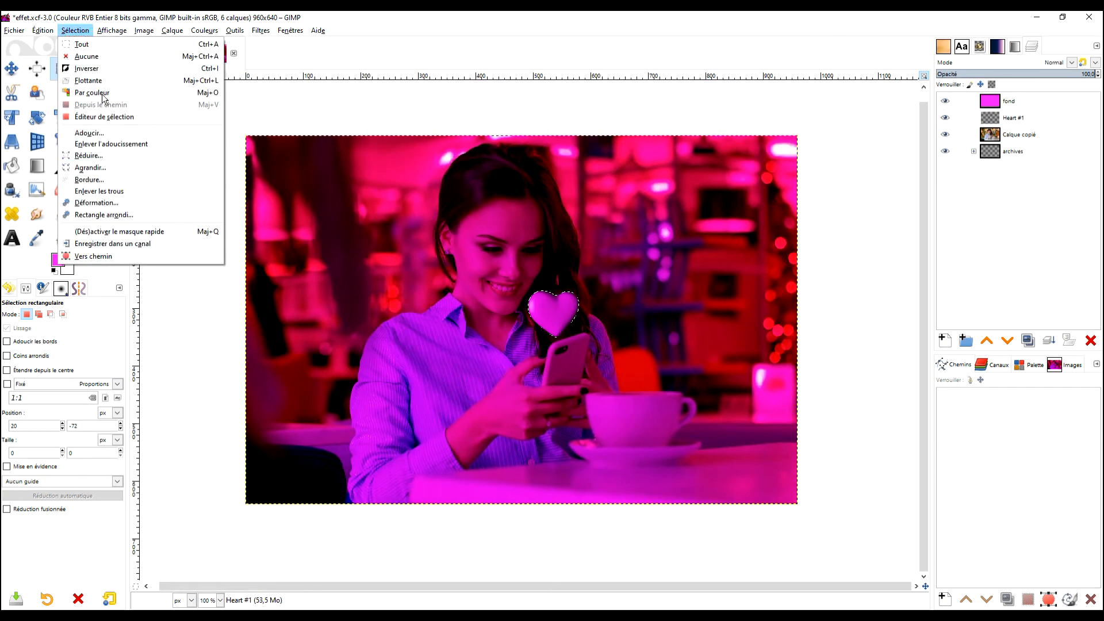
click(106, 67)
click(1035, 101)
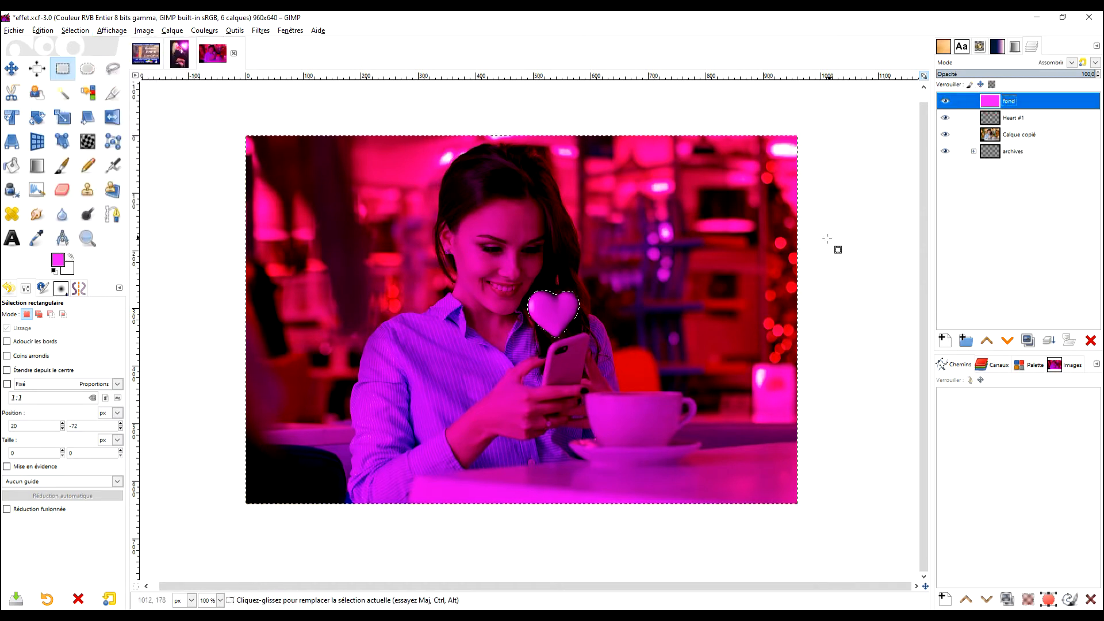
click(43, 30)
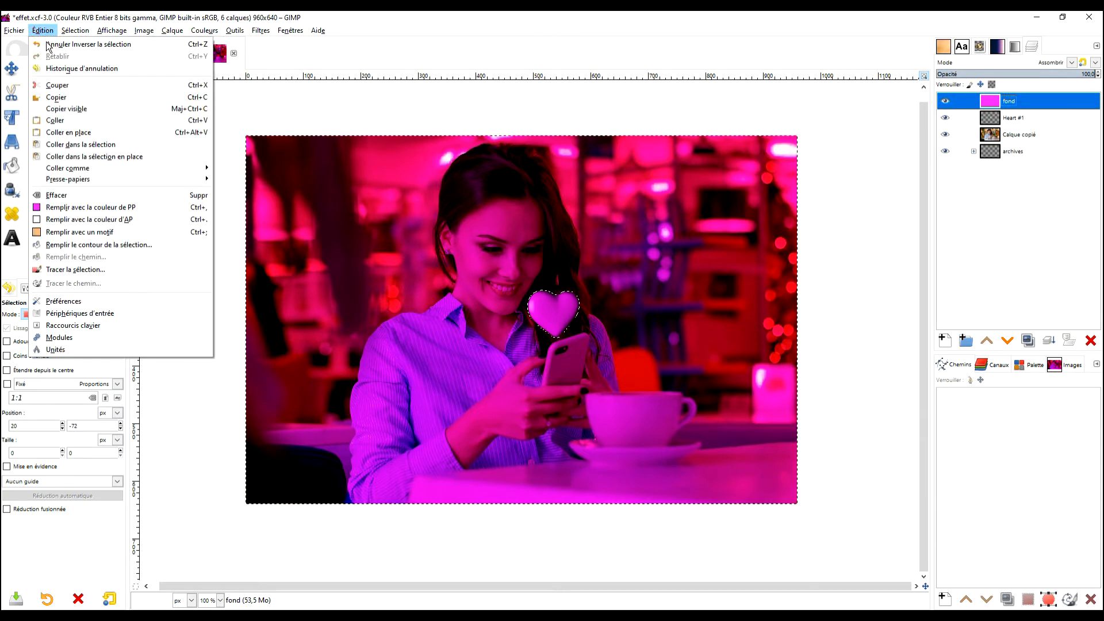
click(101, 195)
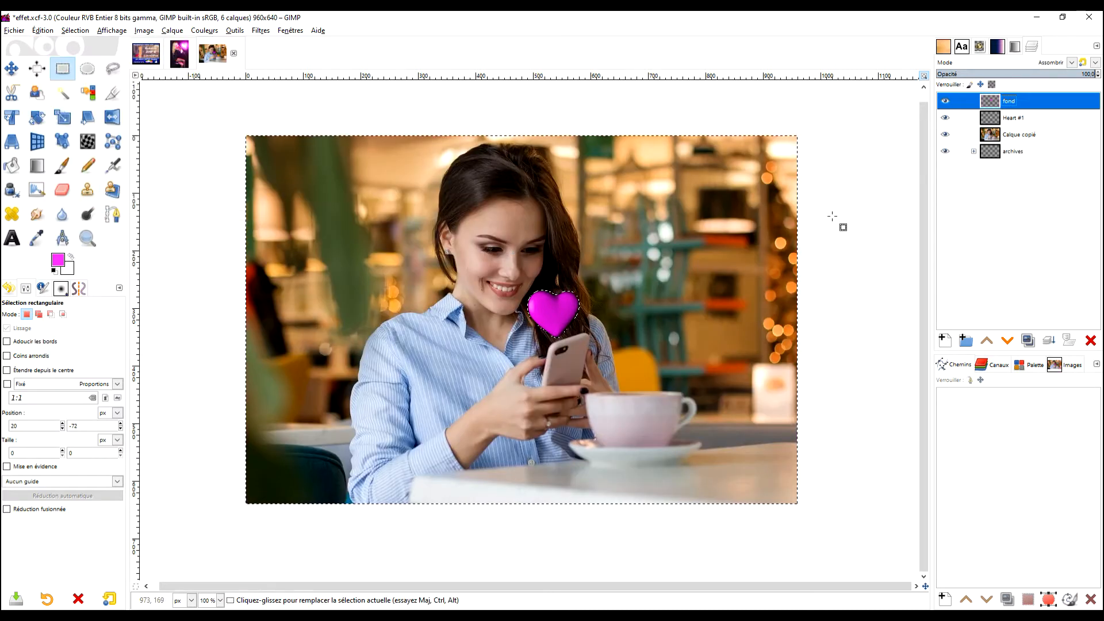
- Merge the fond layer down into the Heart #1 layer
drag(689, 292, 692, 317)
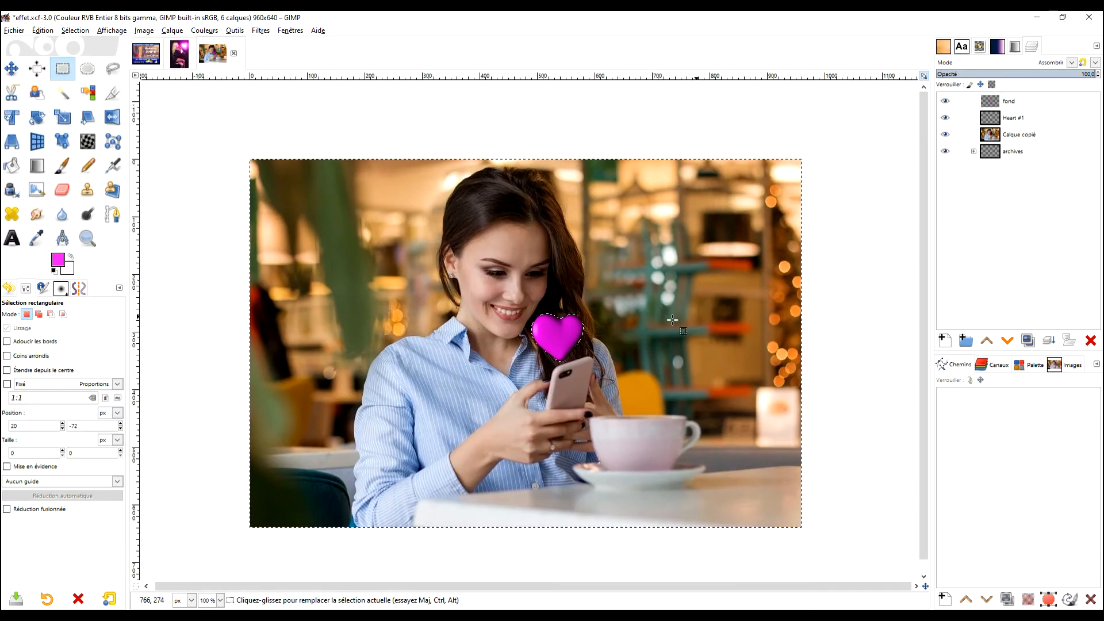
scroll(569, 342, up, 2)
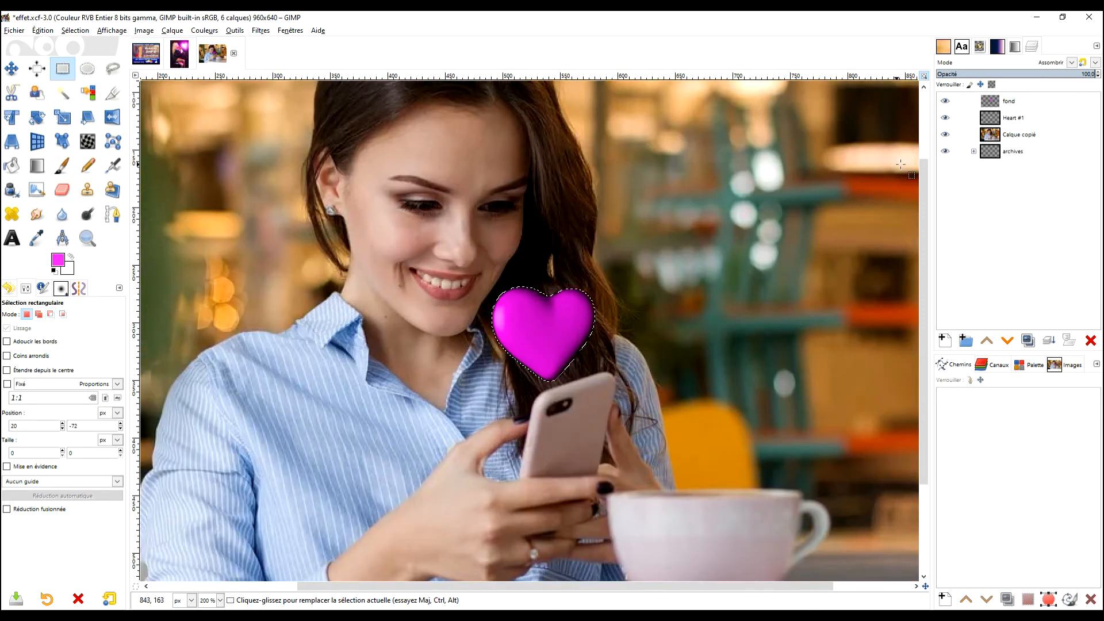
click(982, 103)
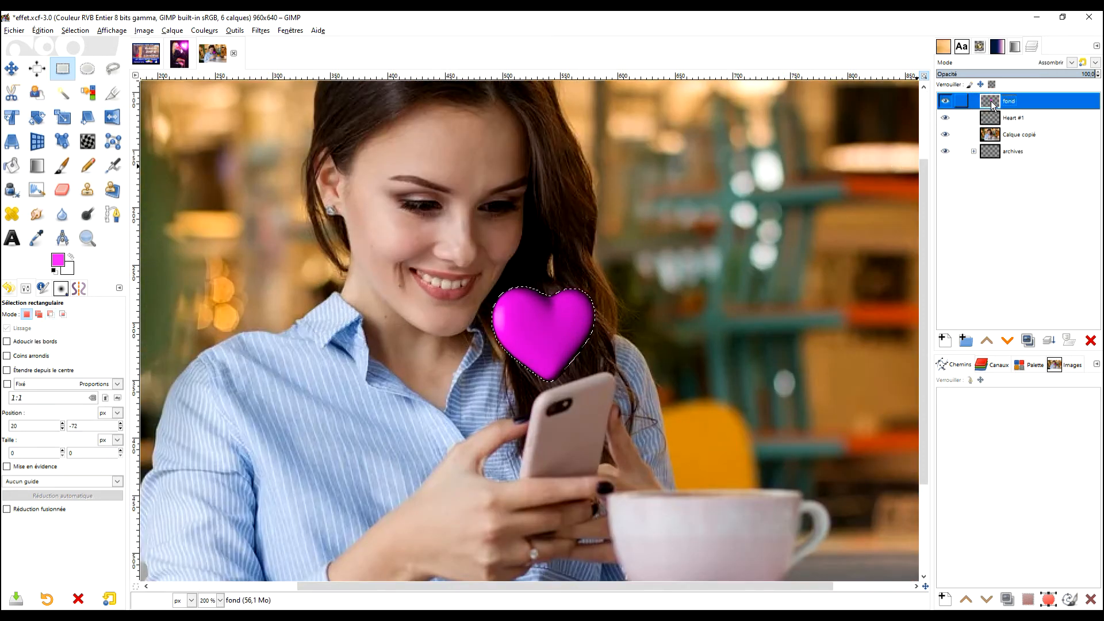
right_click(982, 104)
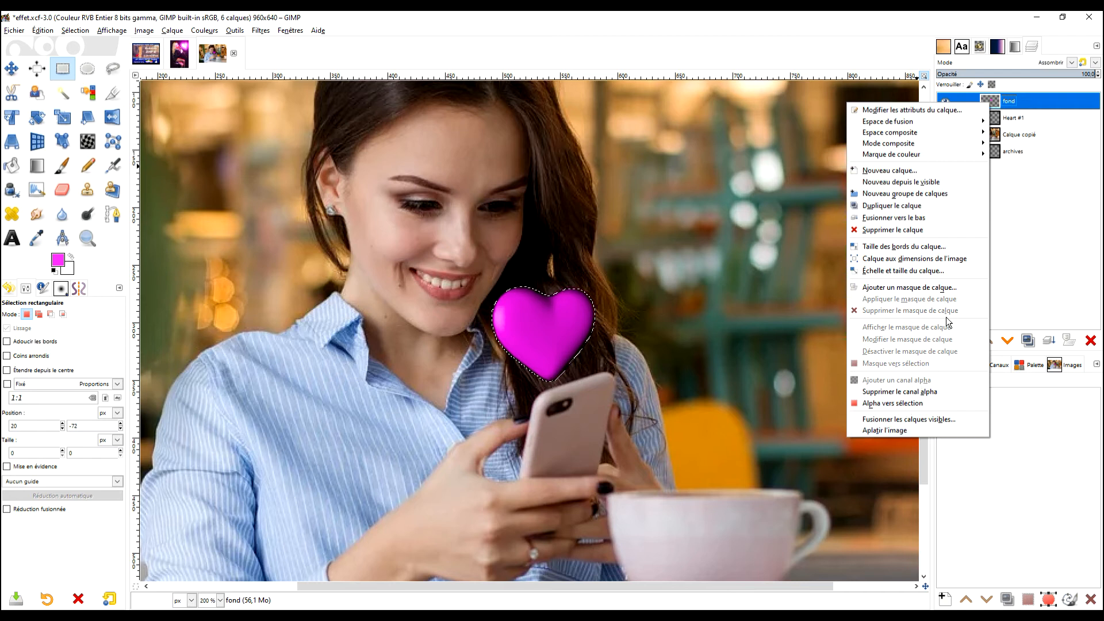
click(905, 219)
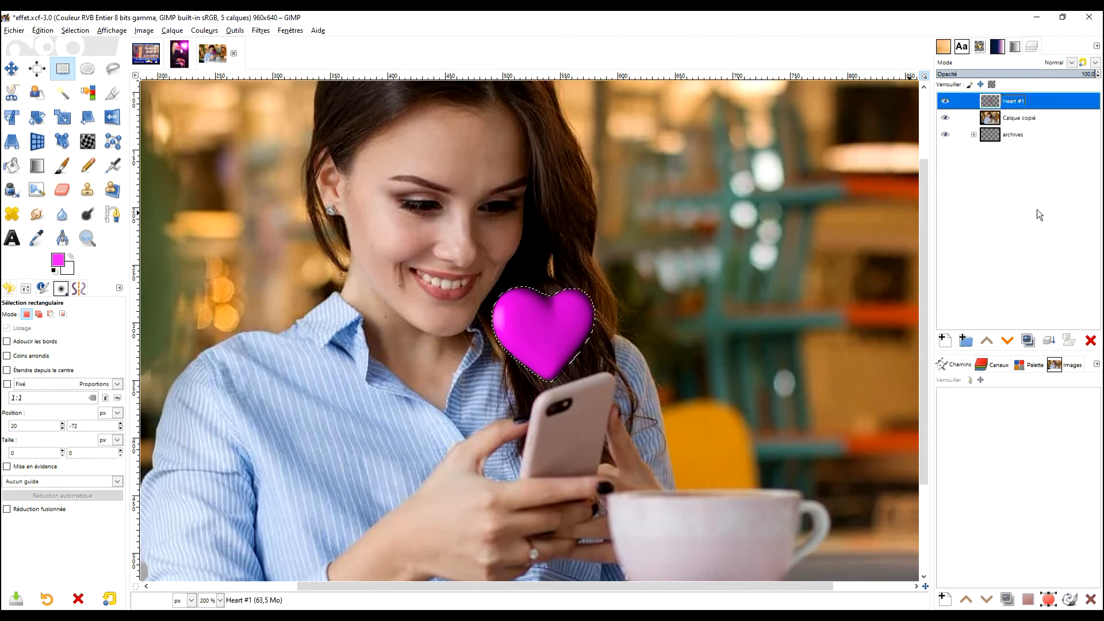
- Select the entire image canvas in place of the inverted heart selection
key(ctrl+a)
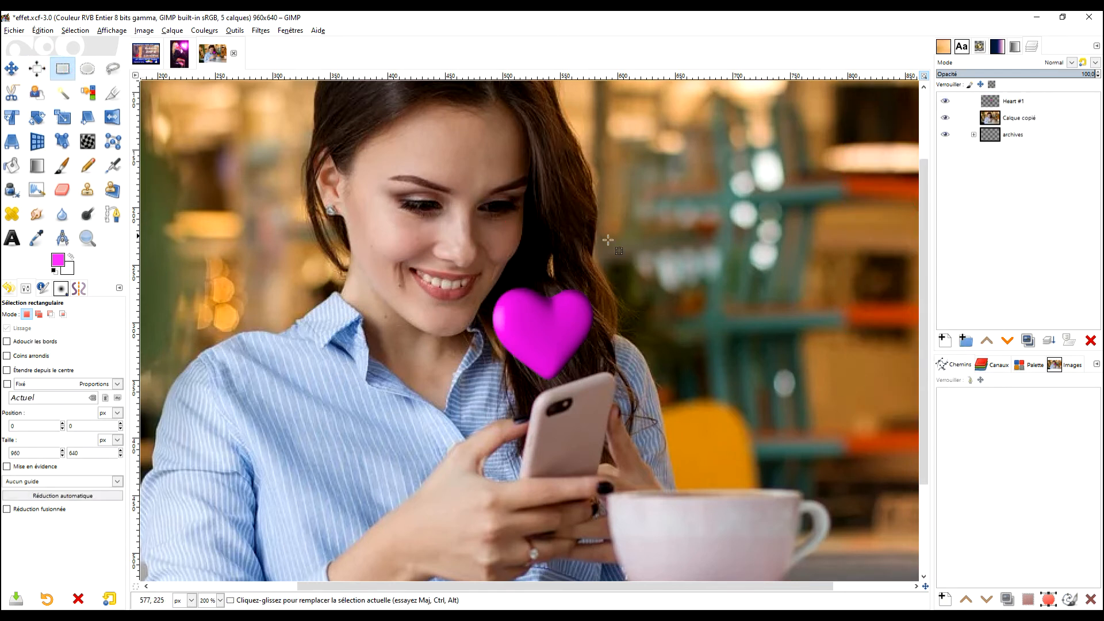
scroll(632, 243, down, 2)
scroll(619, 242, down, 1)
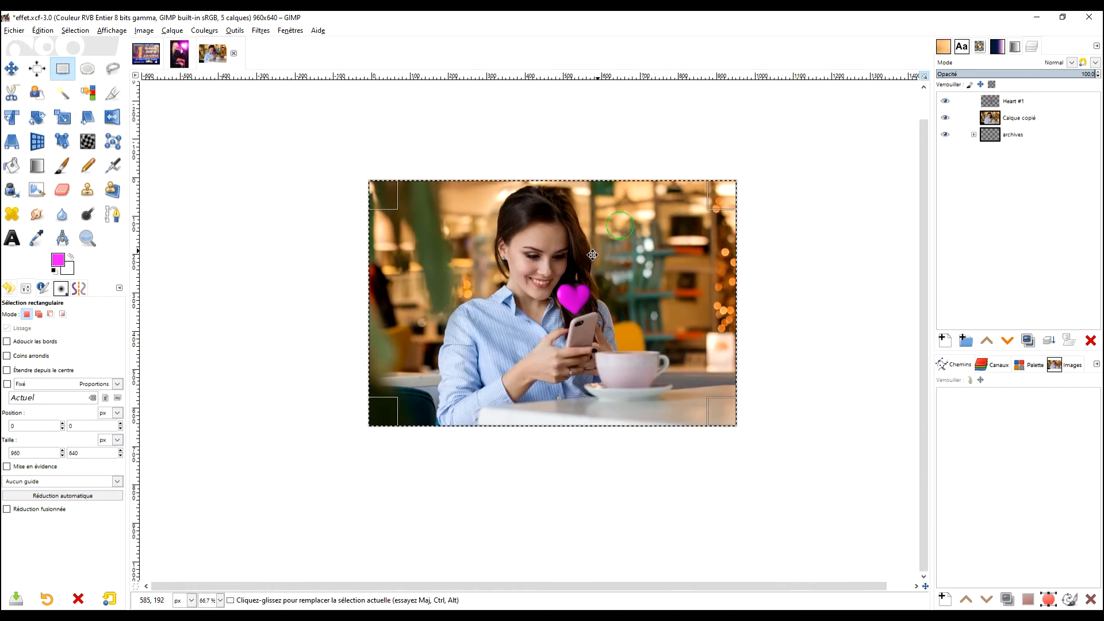
scroll(628, 210, up, 1)
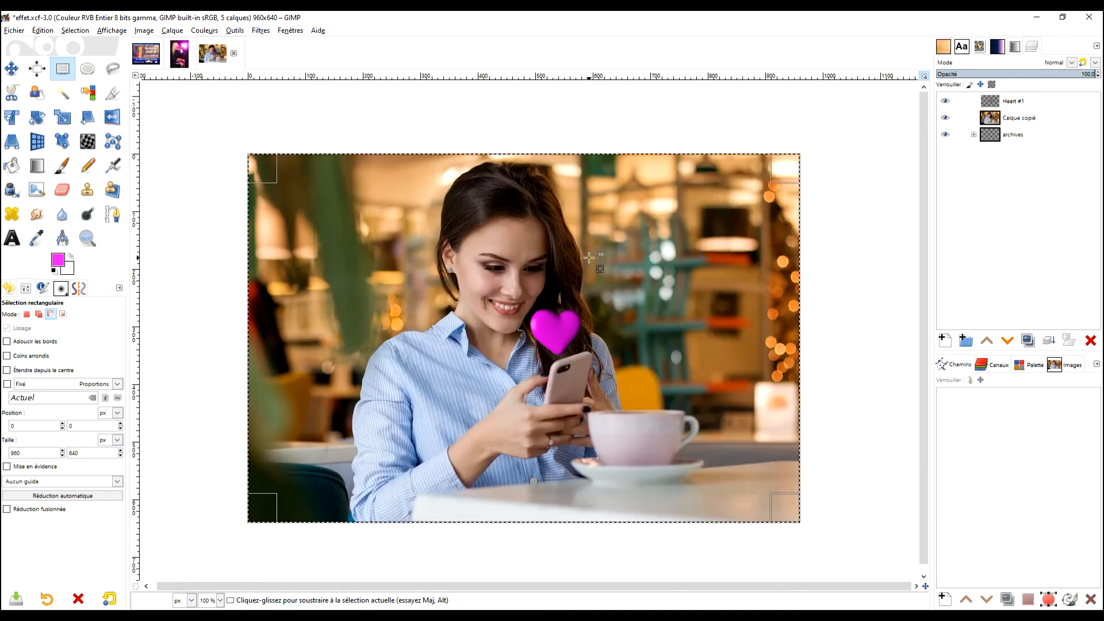
- Open G'MIC-Qt on the Heart #1 layer, search for neon, and choose Joan Rake's Artistic Neon filter
click(1033, 103)
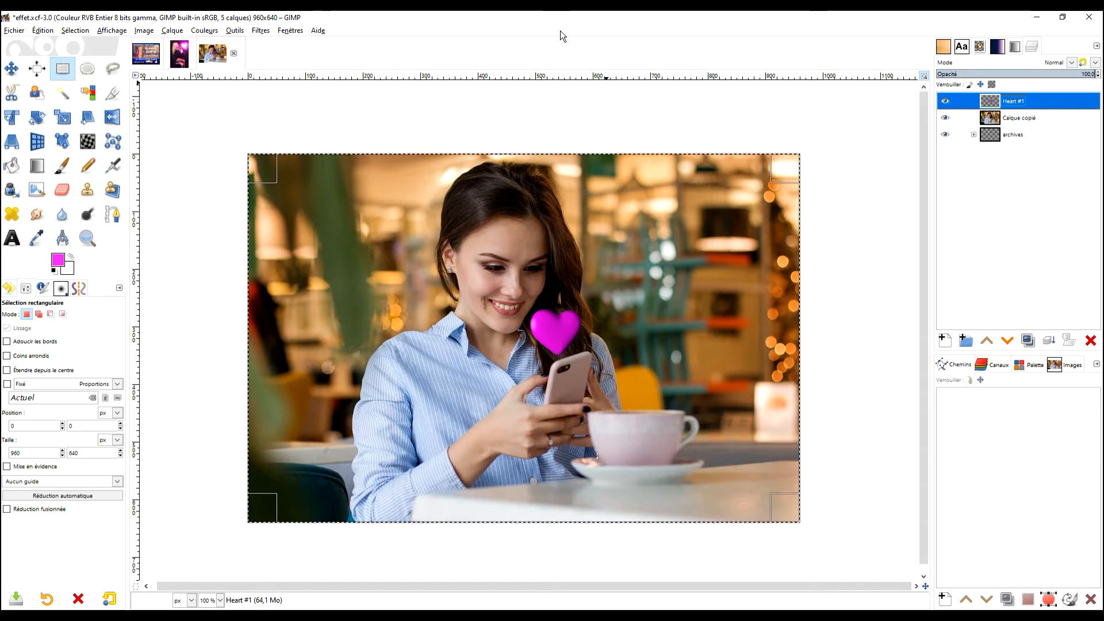
click(261, 31)
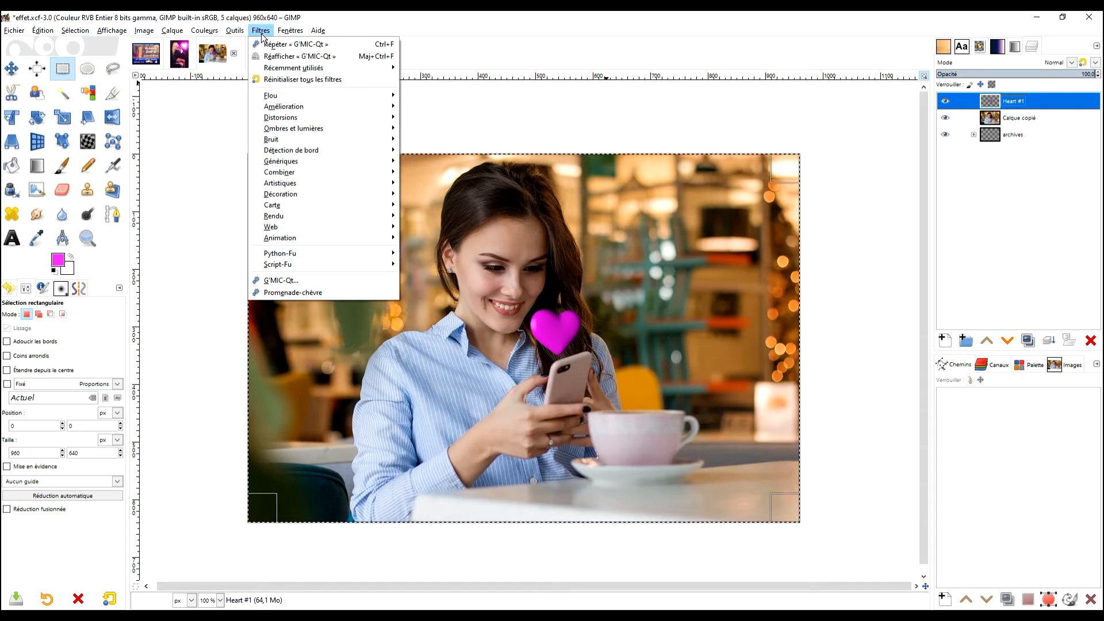
click(320, 279)
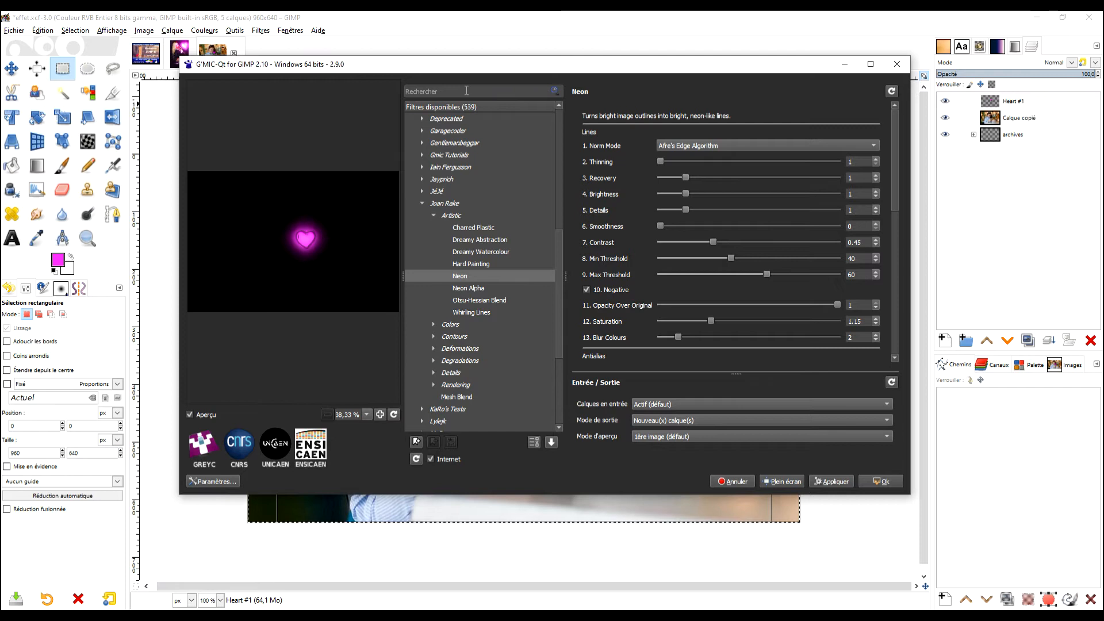
text(neon)
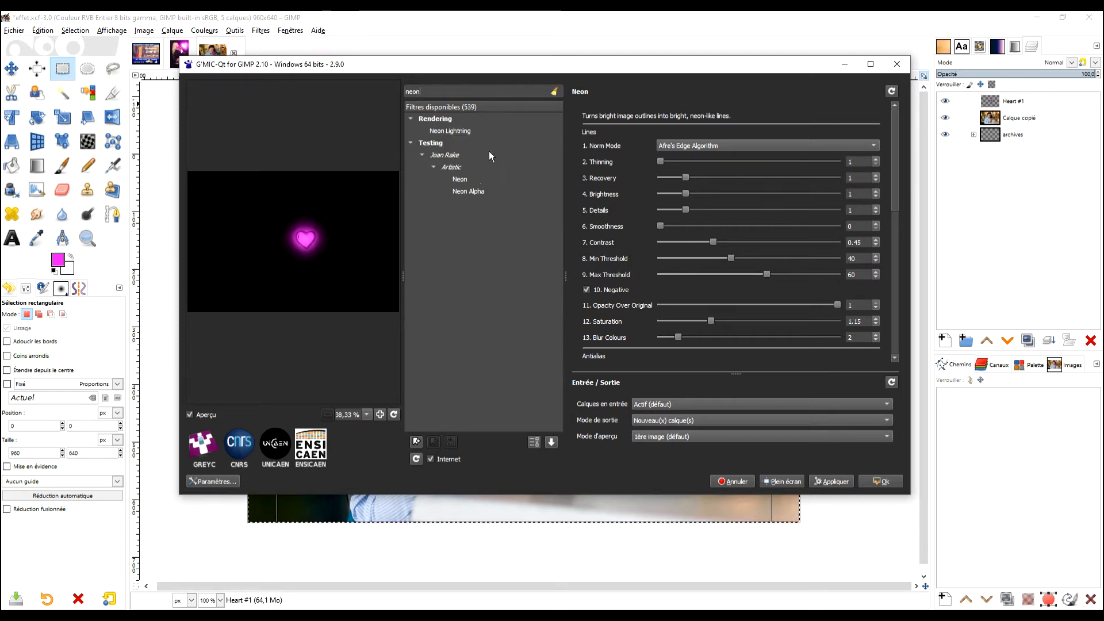
click(465, 180)
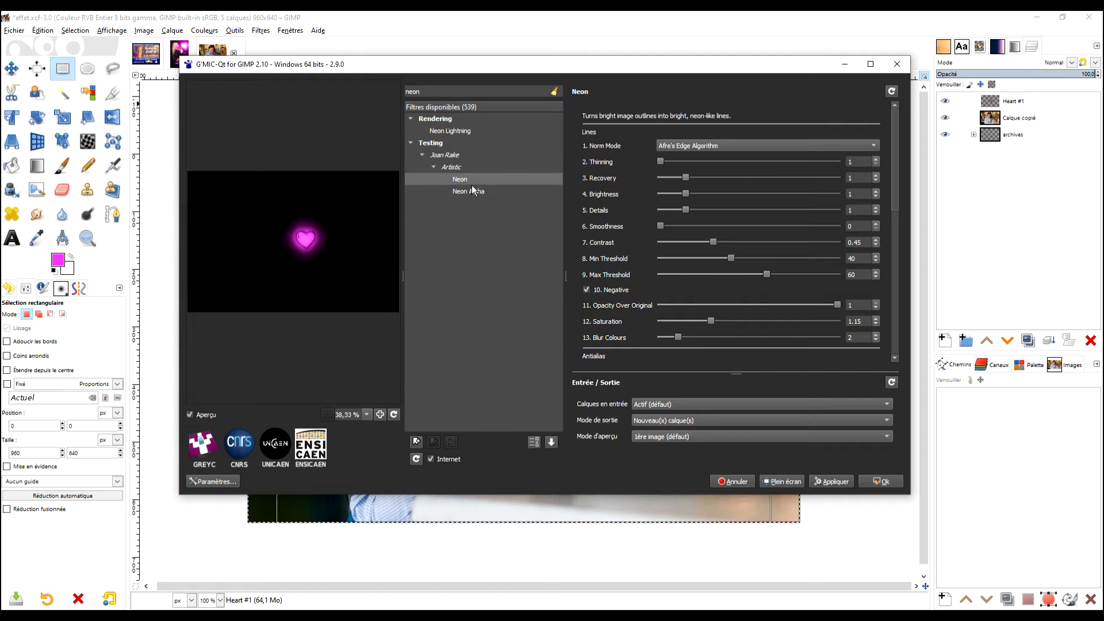
- Reset the Neon filter's parameters, set Norm Mode to Afre's Edge Algorithm, and enable Negative
click(891, 92)
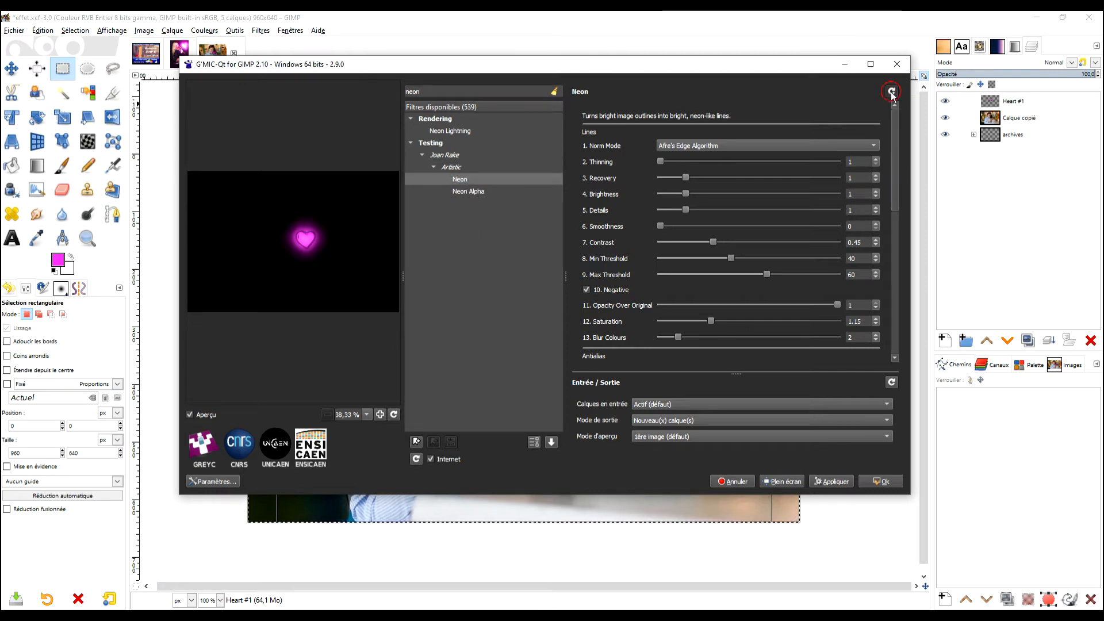
click(726, 146)
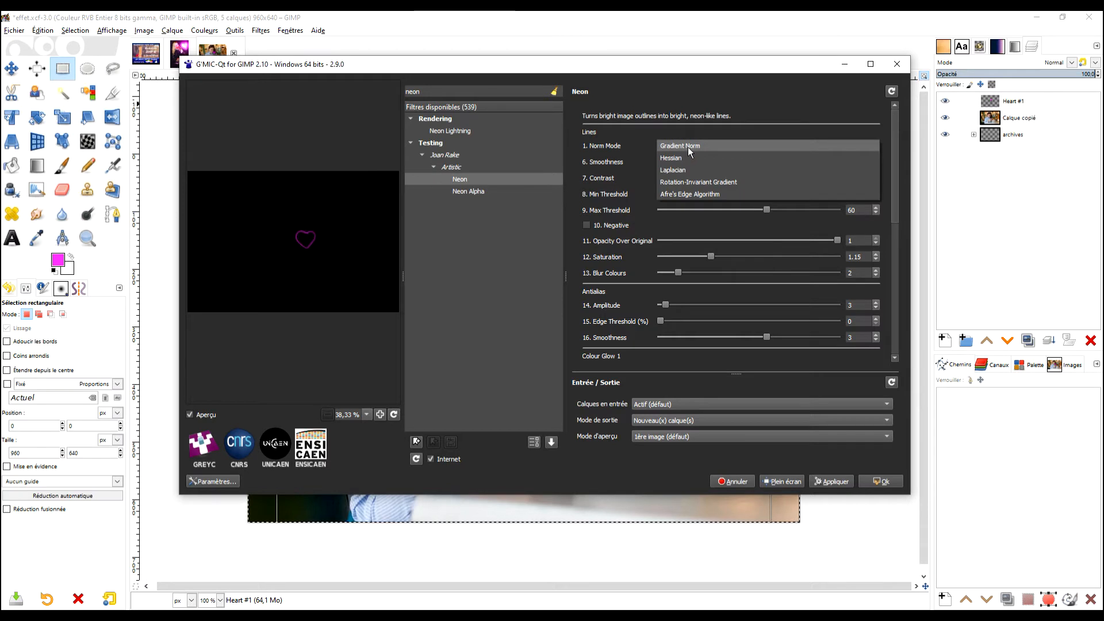
click(695, 194)
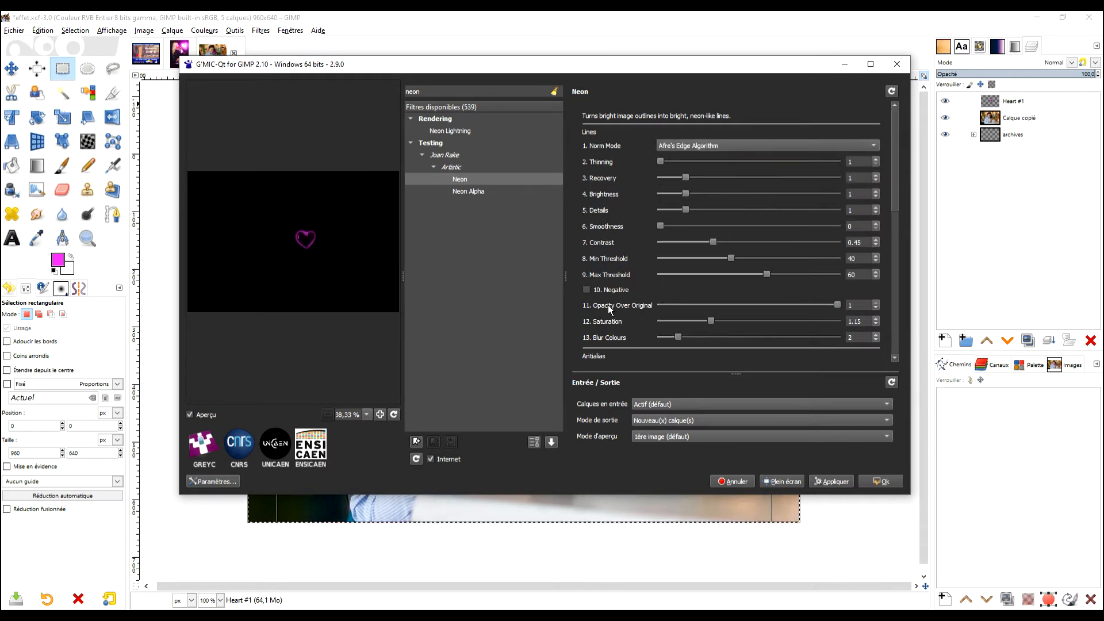
click(587, 291)
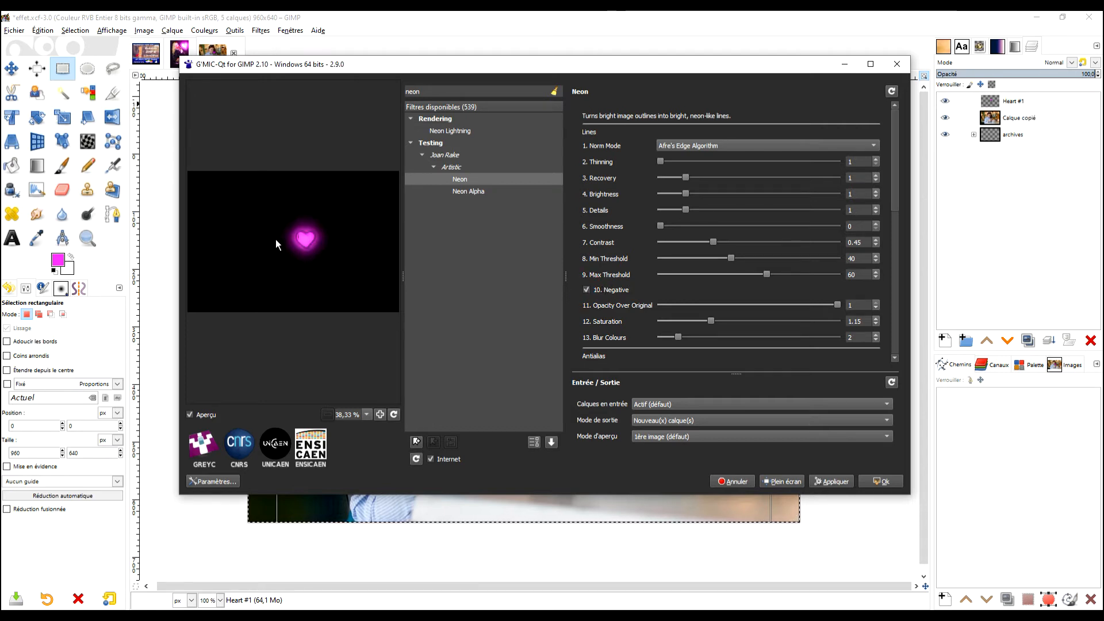
- Set the Colour Glow 2 Size of the Neon filter to 38
drag(895, 130, 896, 239)
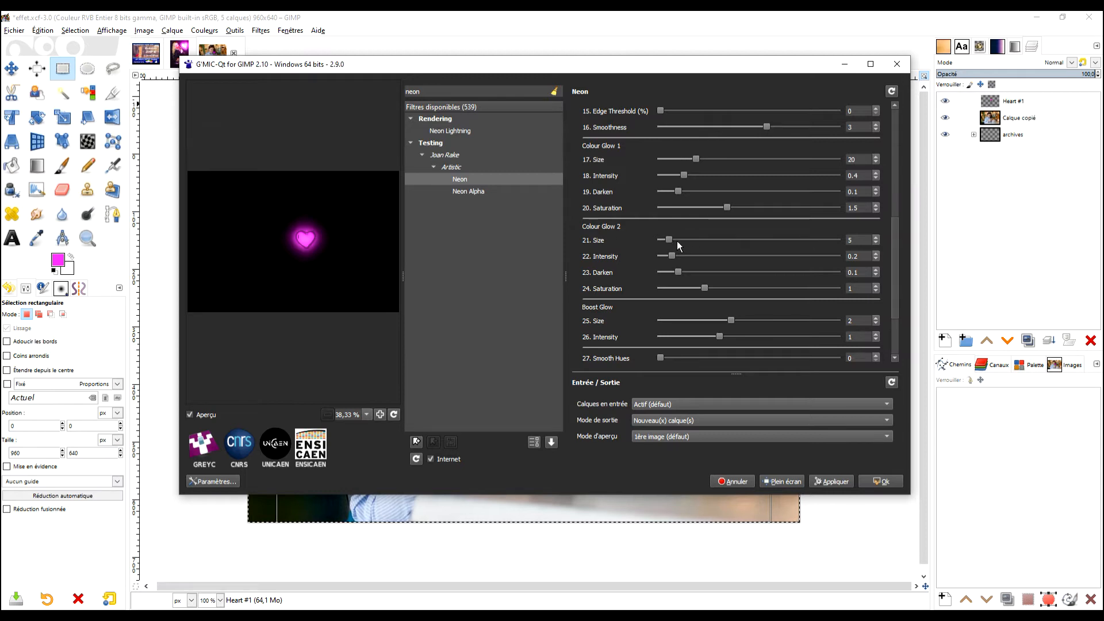
drag(669, 240, 707, 240)
scroll(708, 241, up, 2)
drag(896, 246, 900, 220)
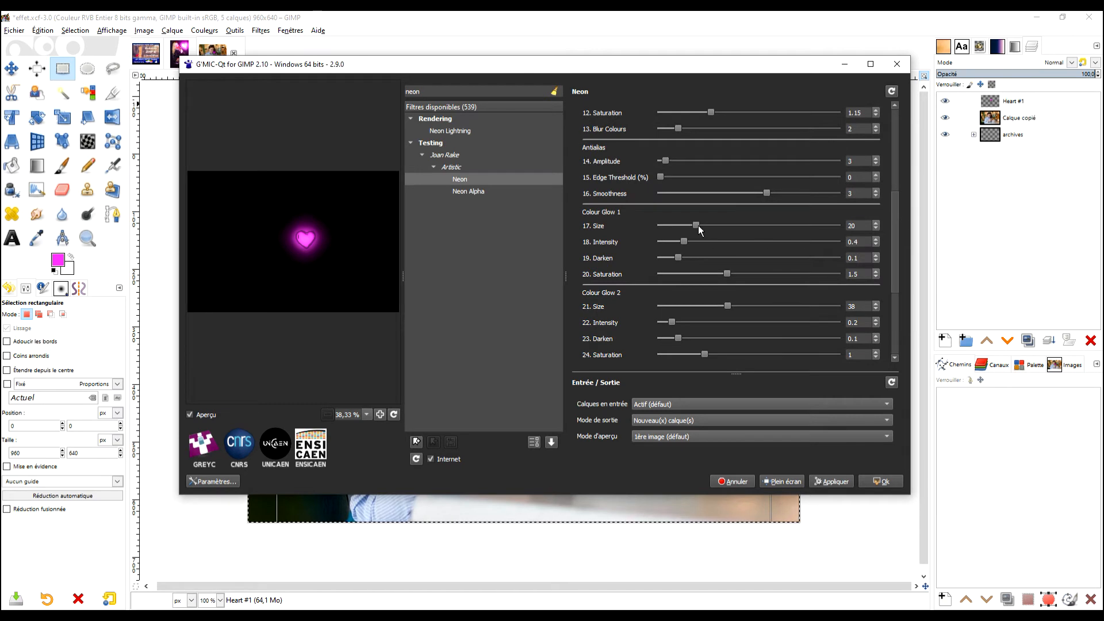
drag(905, 198, 900, 127)
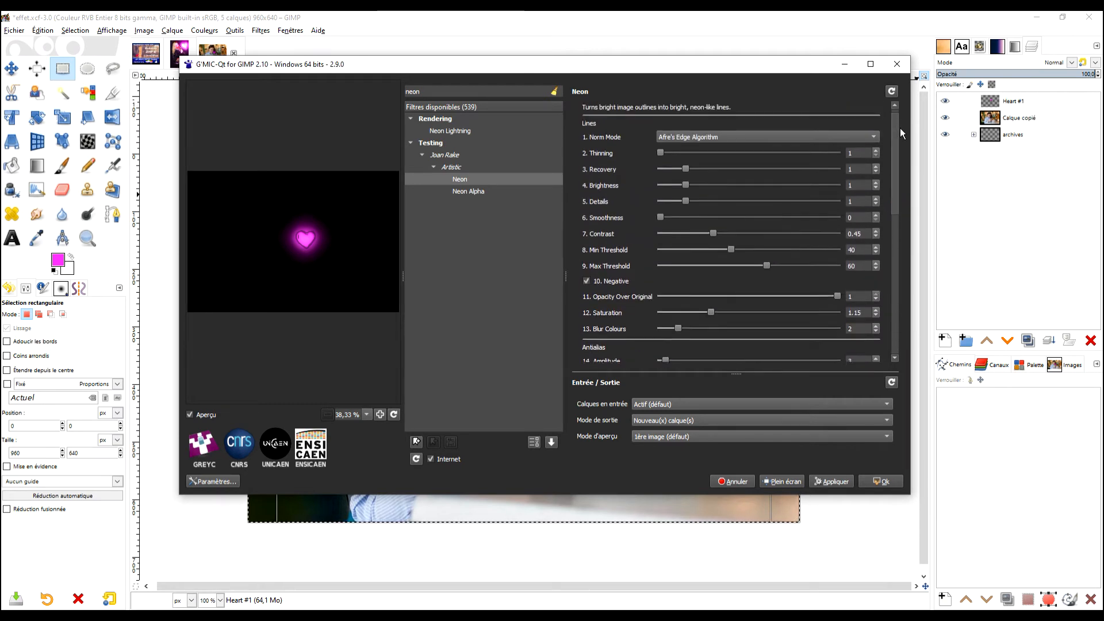
- Set the Neon filter's Recovery to 1.2385, Brightness to 0.99 and Contrast to 0.3555
mouse_move(685, 168)
mouse_down()
mouse_move(698, 168)
mouse_move(695, 185)
mouse_move(720, 185)
mouse_move(675, 184)
mouse_move(685, 184)
mouse_up()
drag(703, 231, 705, 231)
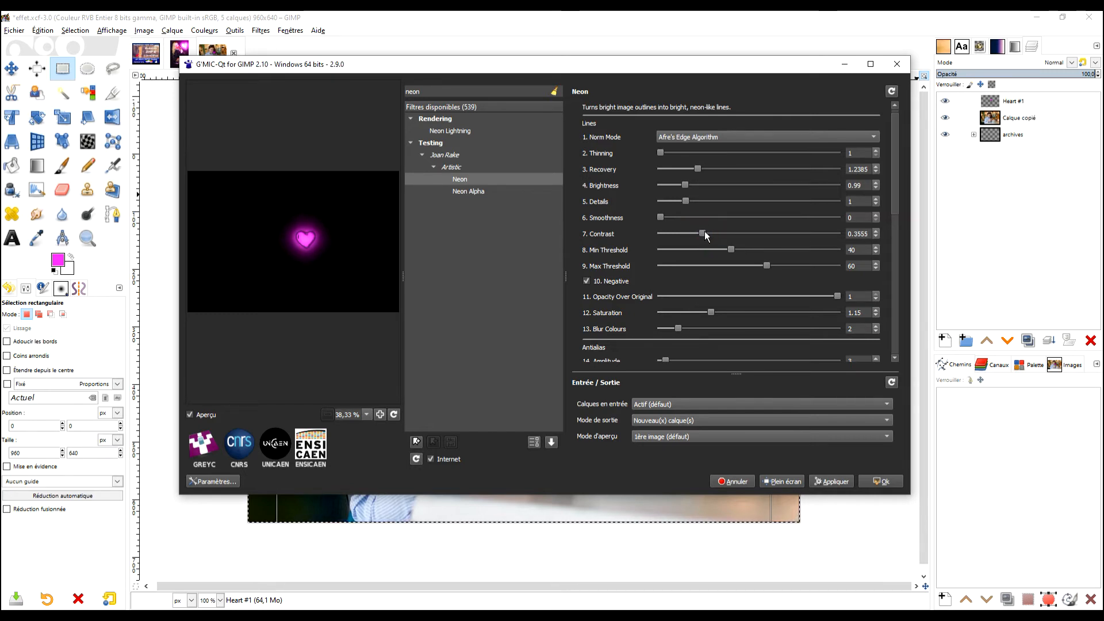
- Set Colour Glow 1 to Size 8.4, Intensity 0.75, Darken 0.136 and Saturation 1.388
drag(895, 175, 890, 250)
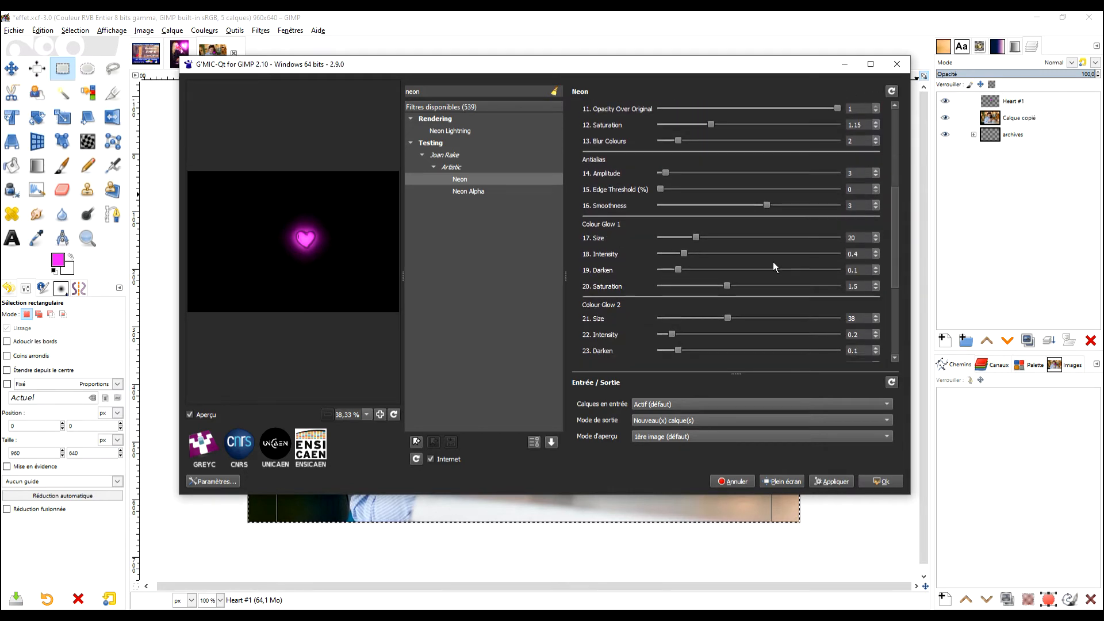
mouse_move(697, 237)
mouse_down()
mouse_move(709, 238)
mouse_move(675, 236)
mouse_move(706, 253)
mouse_up()
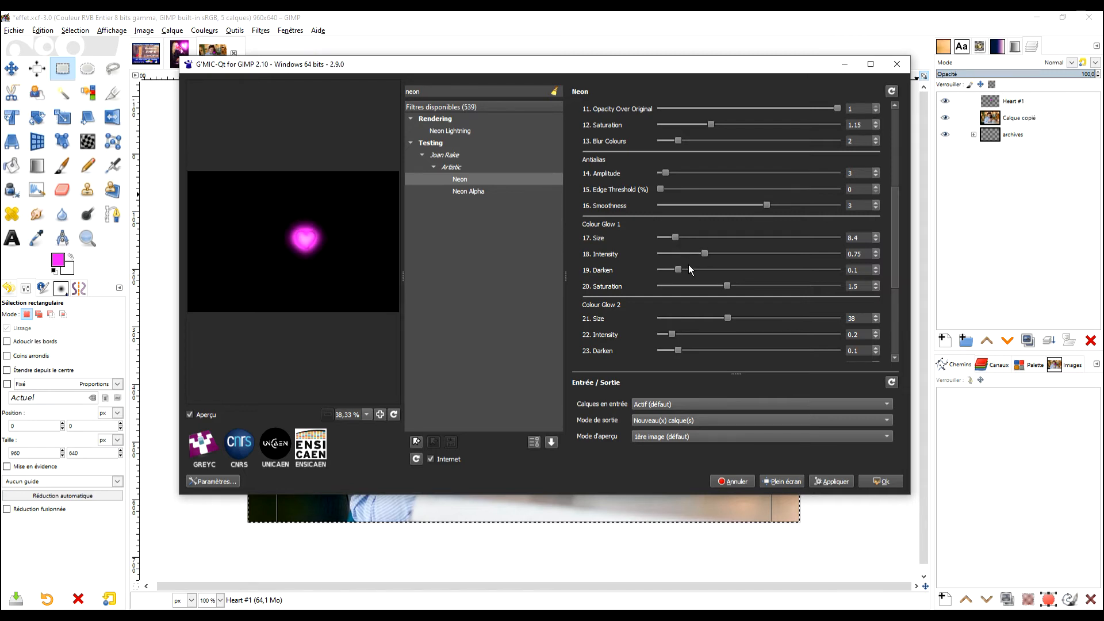
mouse_move(678, 269)
mouse_down()
mouse_move(738, 269)
mouse_move(684, 271)
mouse_up()
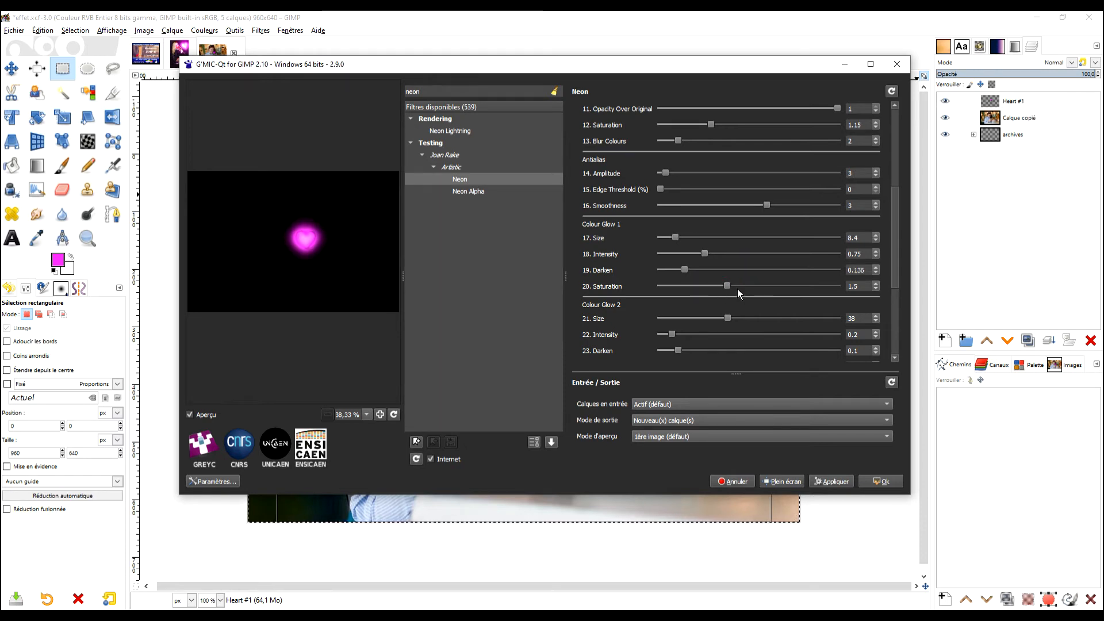
mouse_move(728, 285)
mouse_down()
mouse_move(738, 286)
mouse_move(722, 284)
mouse_up()
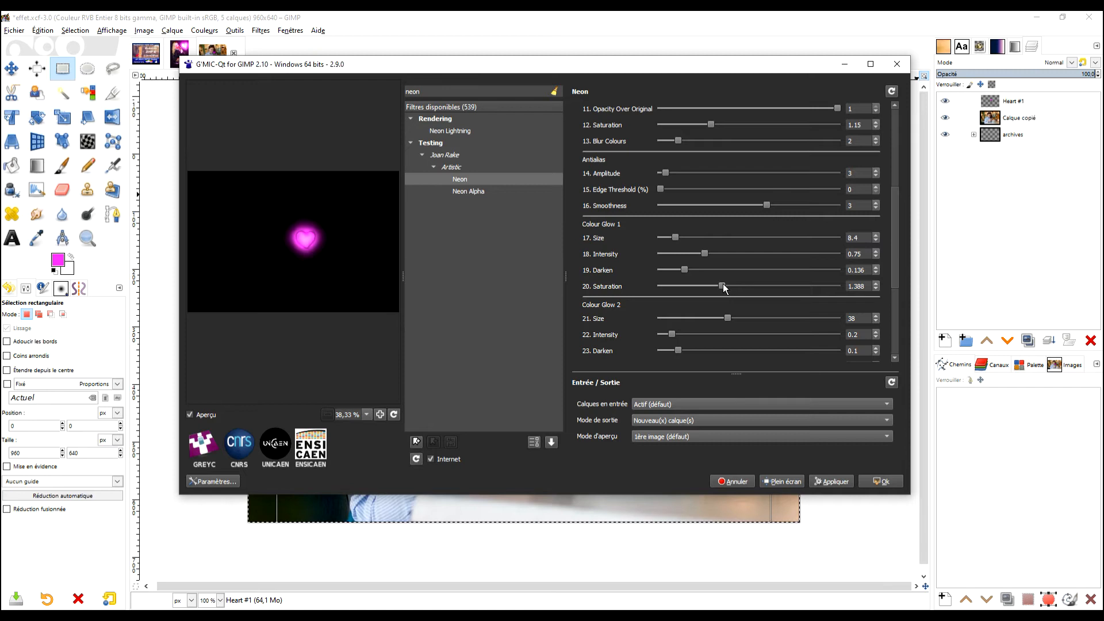
- Set the Neon filter's line Smoothness to 0.42 and Details to 0.899
drag(899, 202, 893, 141)
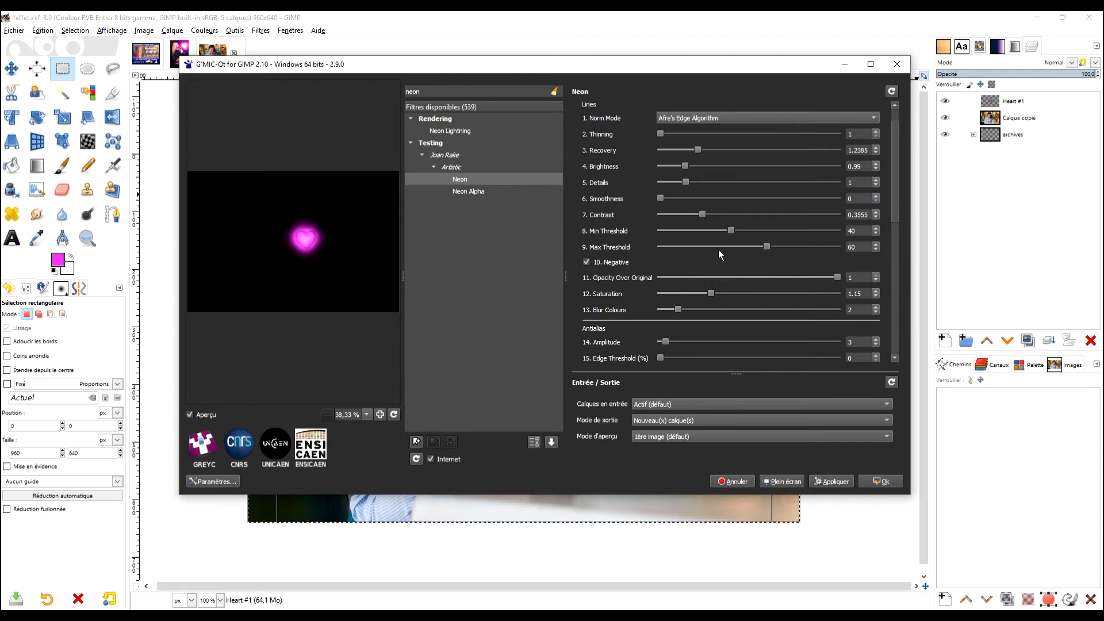
drag(661, 198, 665, 198)
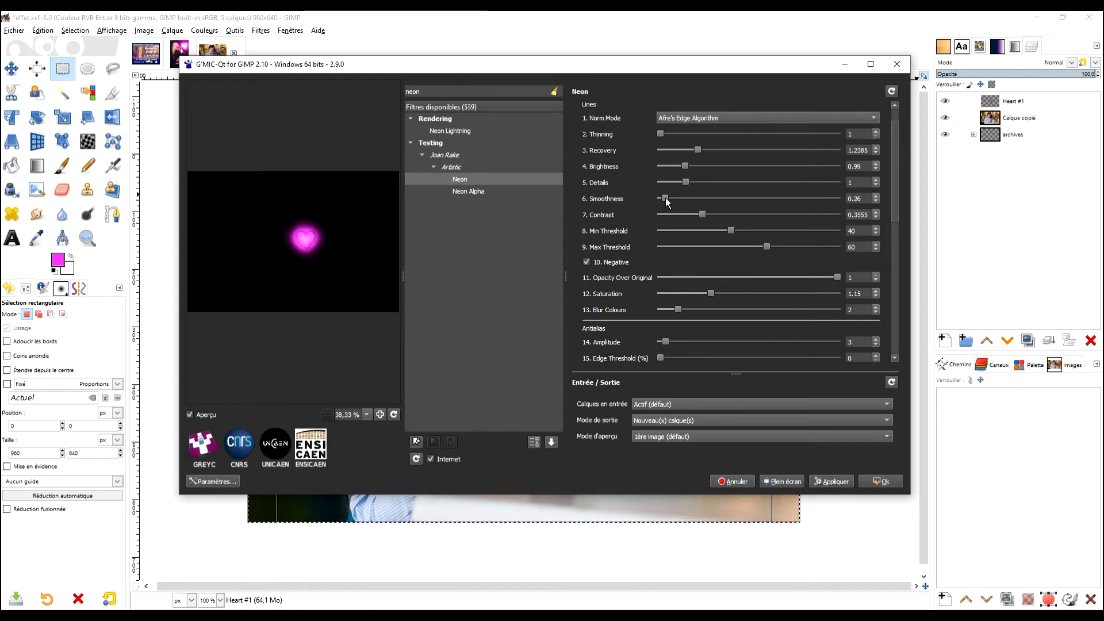
click(665, 197)
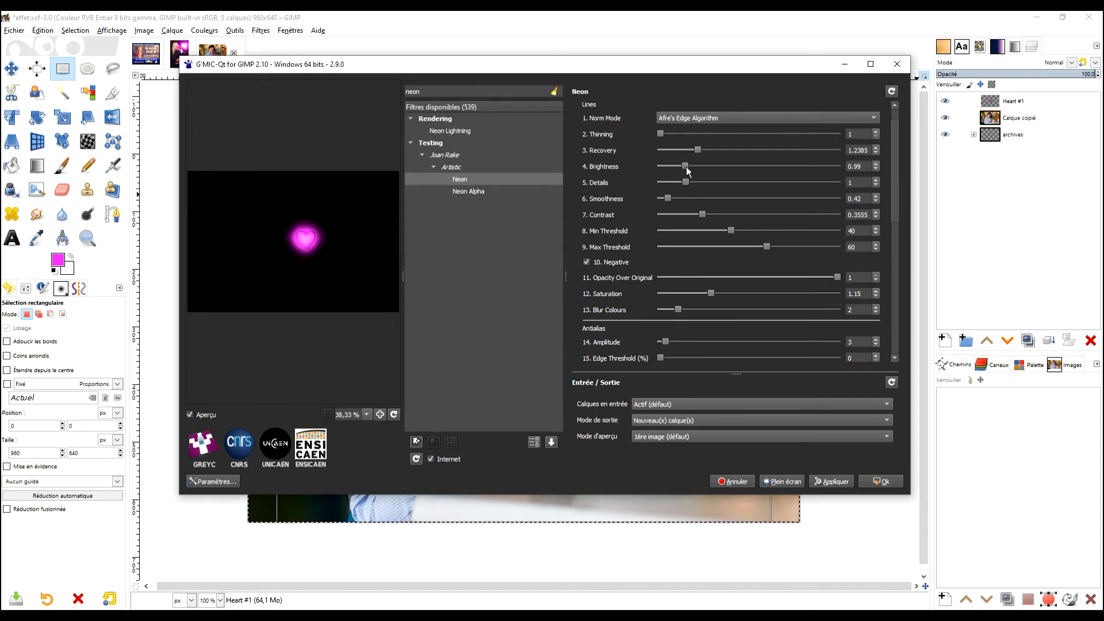
mouse_move(686, 182)
mouse_down()
mouse_move(717, 182)
mouse_move(677, 182)
mouse_up()
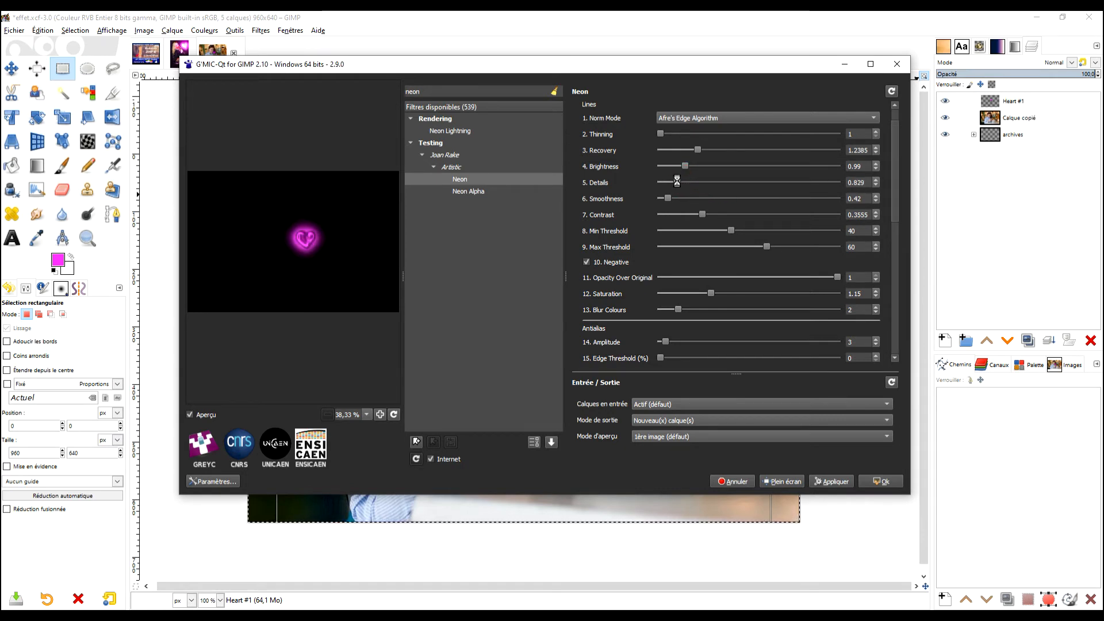
drag(678, 181, 681, 182)
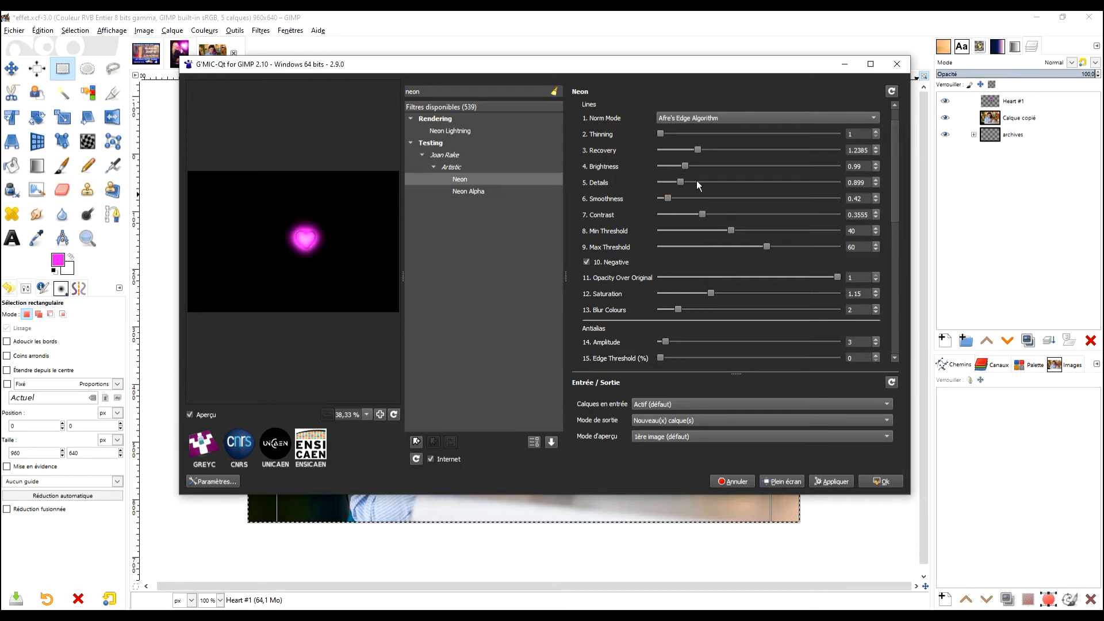
- Set Colour Glow 2 to Size 68.5 and Intensity 0.507, and Boost Glow to Size 2.34 and Intensity 1.023
drag(900, 156, 901, 282)
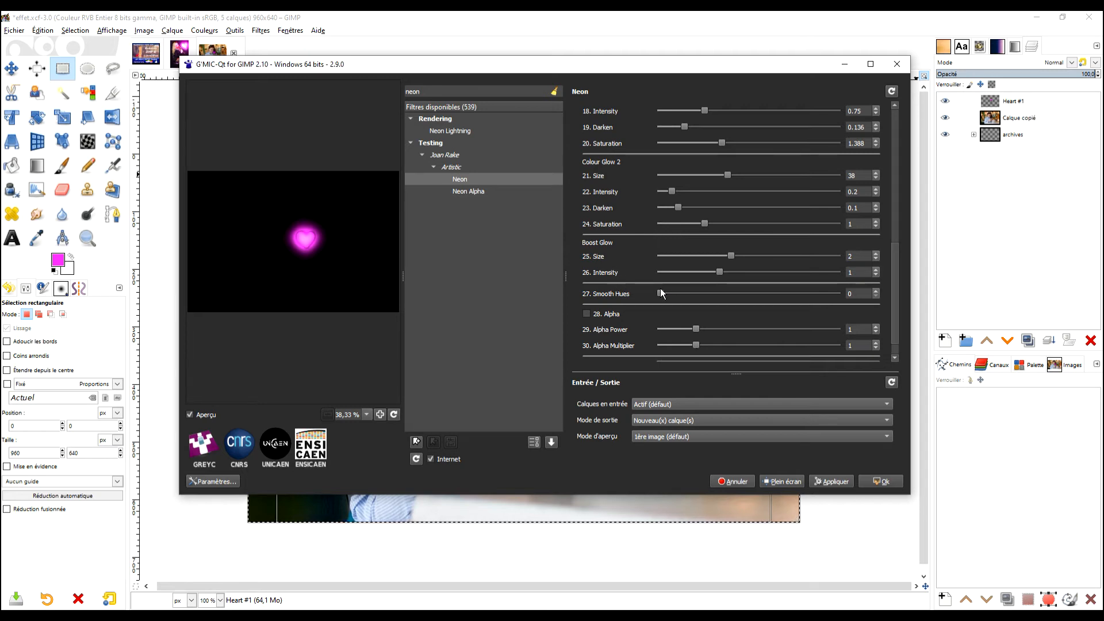
drag(727, 175, 783, 178)
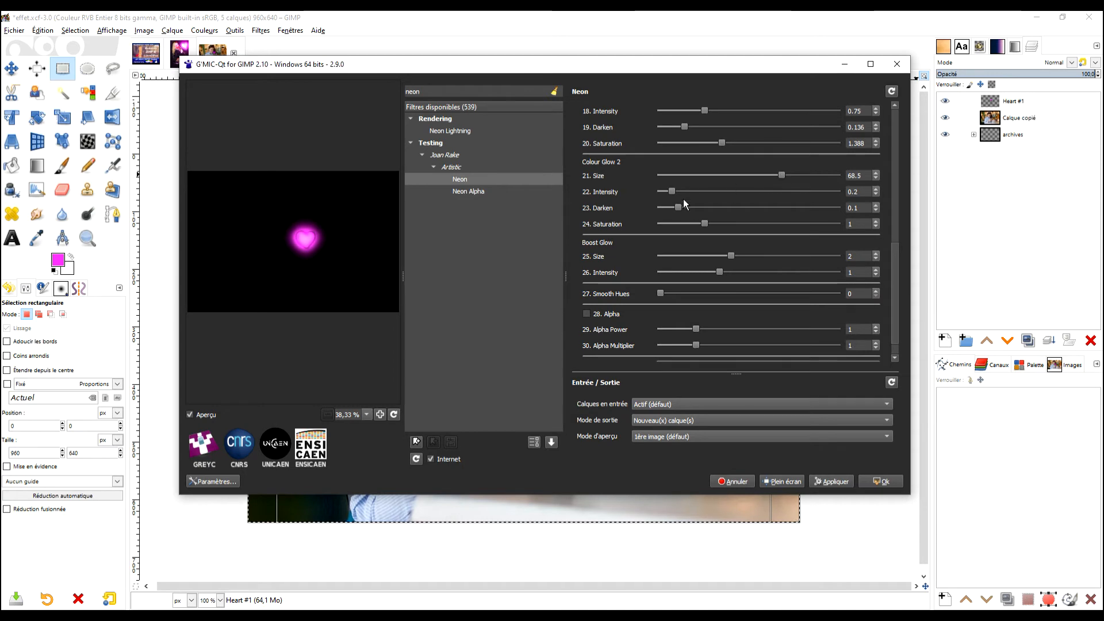
mouse_move(672, 191)
mouse_down()
mouse_move(709, 193)
mouse_move(690, 192)
mouse_up()
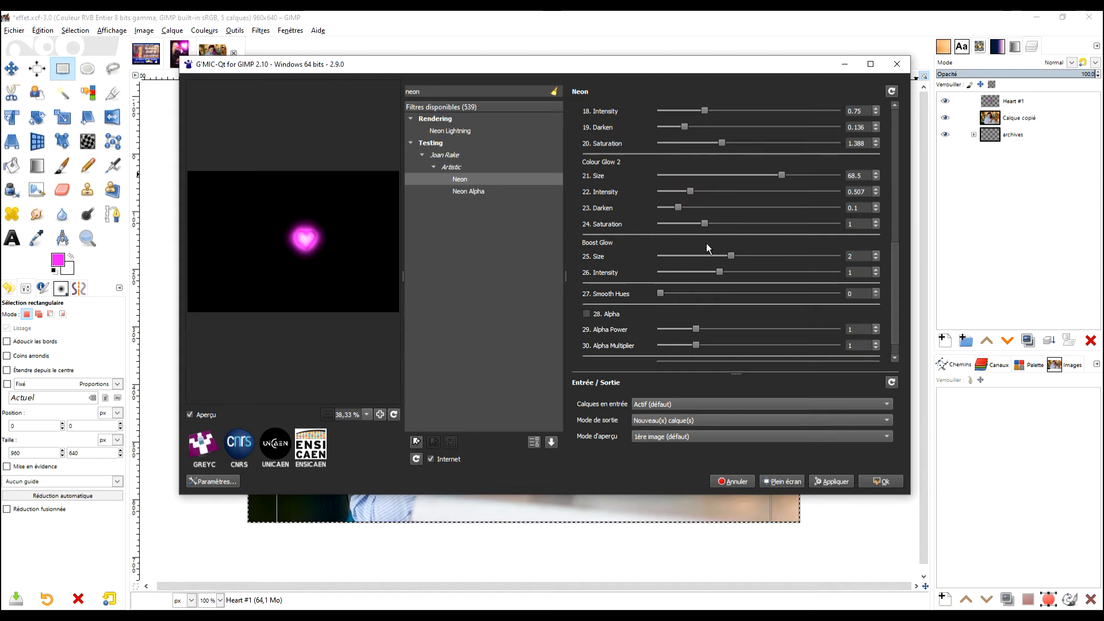
mouse_move(731, 259)
mouse_down()
mouse_move(795, 270)
mouse_move(726, 271)
mouse_up()
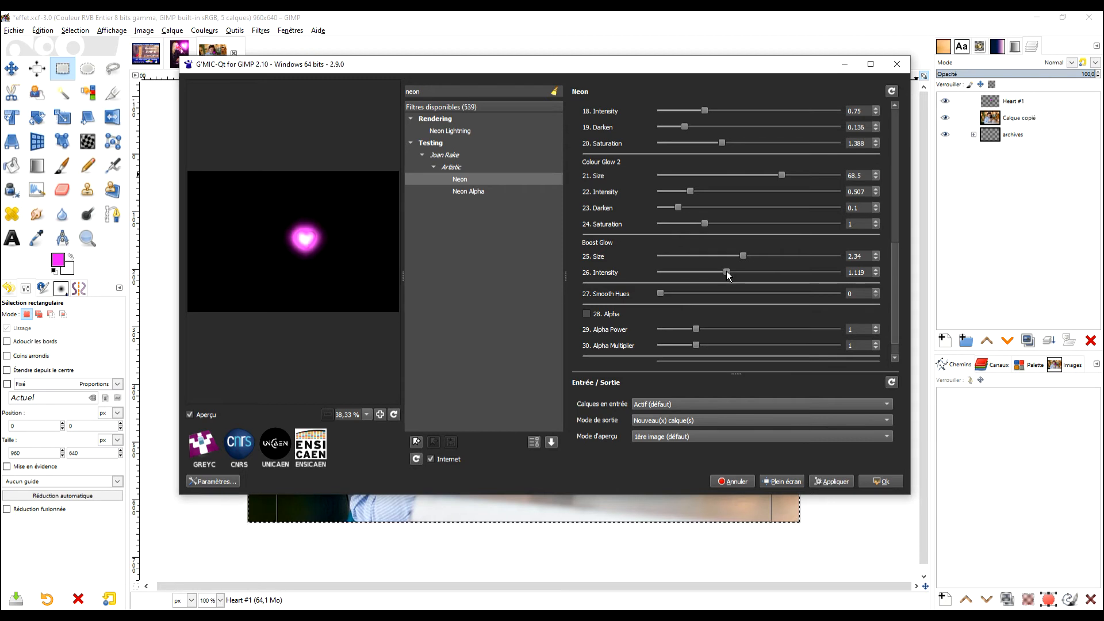
drag(720, 271, 718, 271)
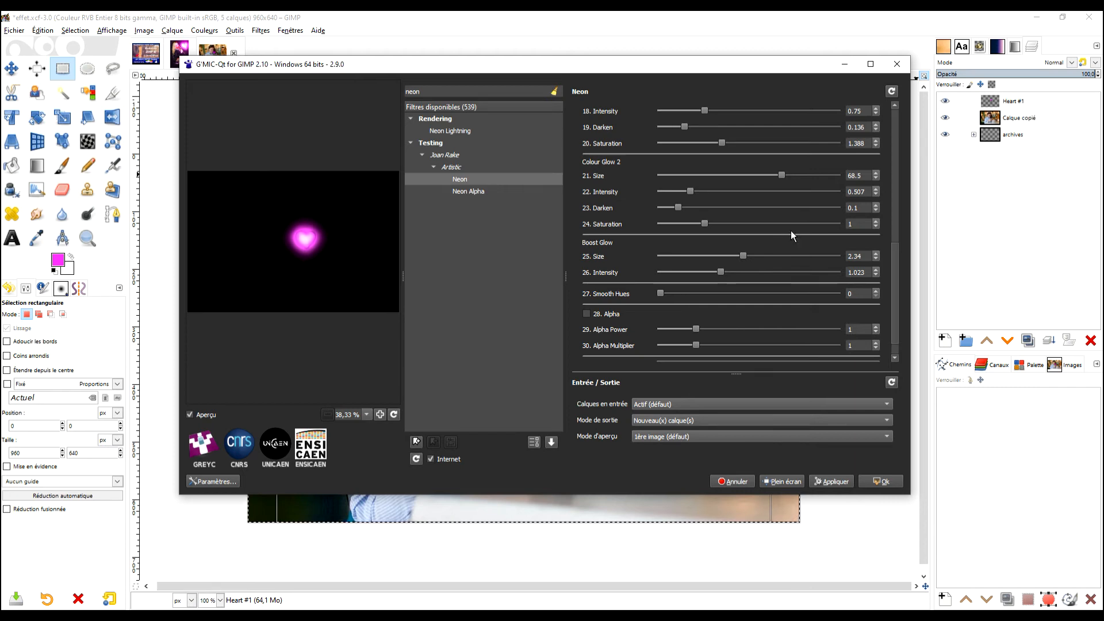
- Enable the Neon filter's Alpha option and increase Colour Glow 2 Size to 86.4 and Boost Glow Size to 2.71
scroll(890, 271, down, 2)
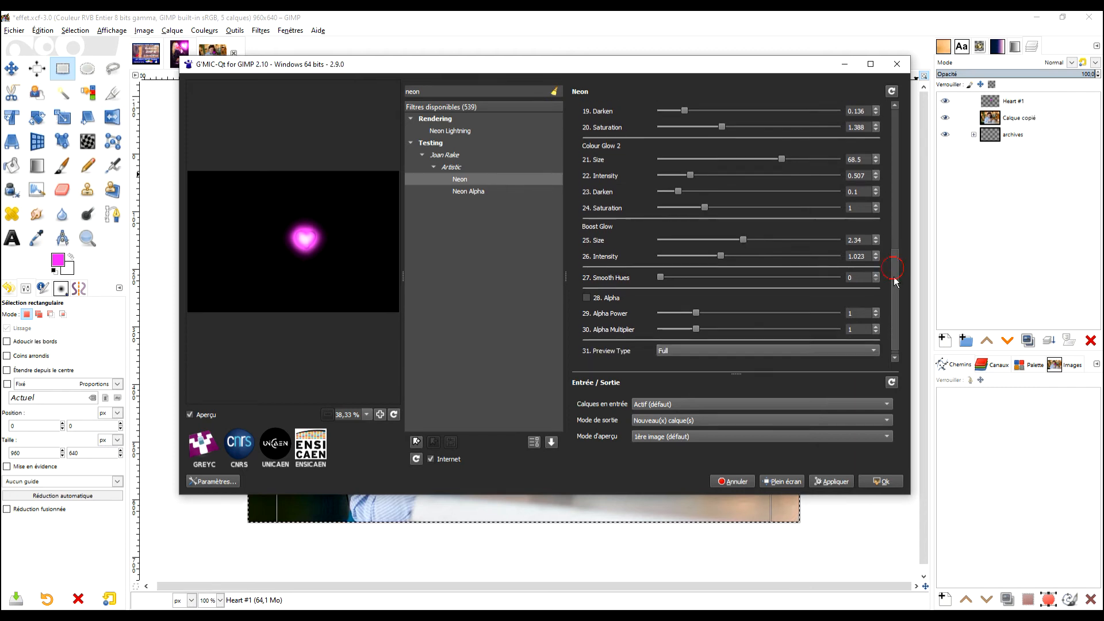
click(589, 292)
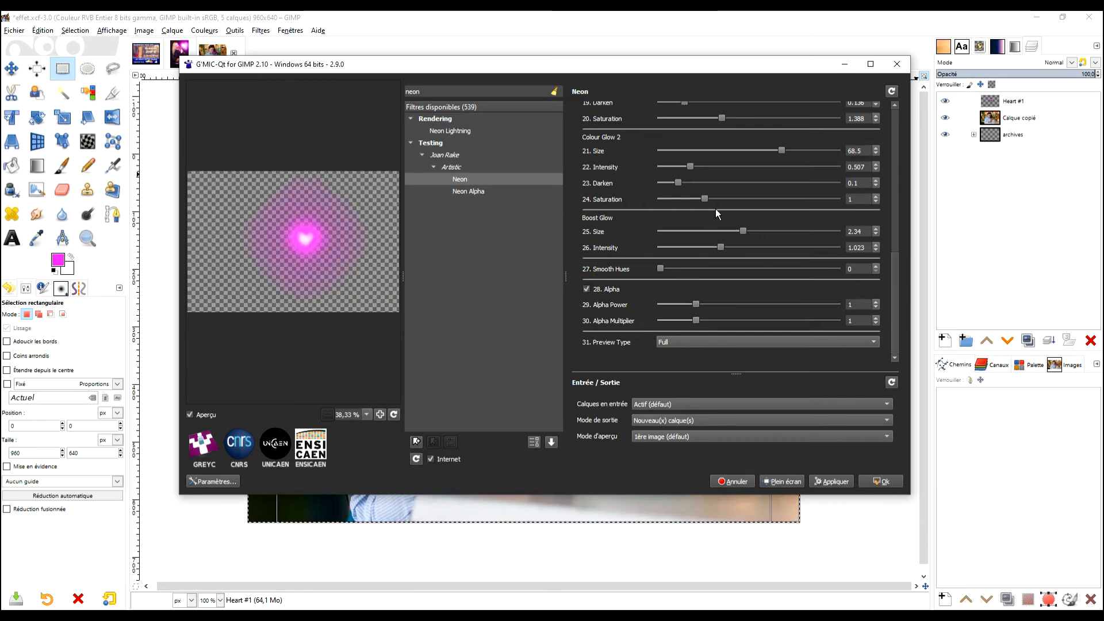
drag(782, 151, 813, 150)
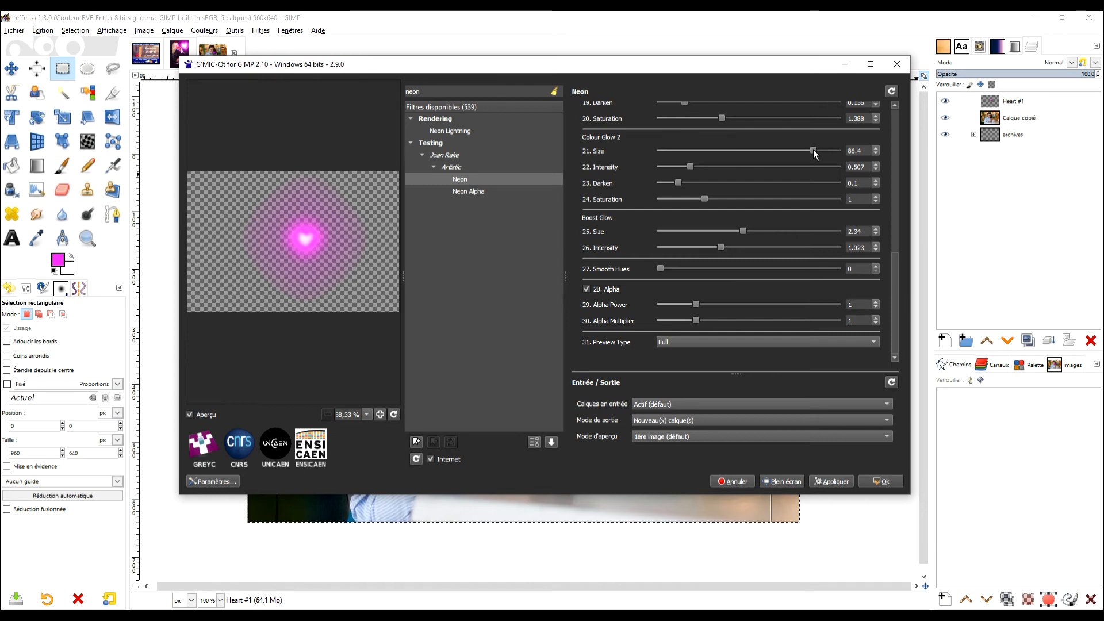
mouse_move(745, 230)
mouse_down()
mouse_move(777, 230)
mouse_move(758, 229)
mouse_up()
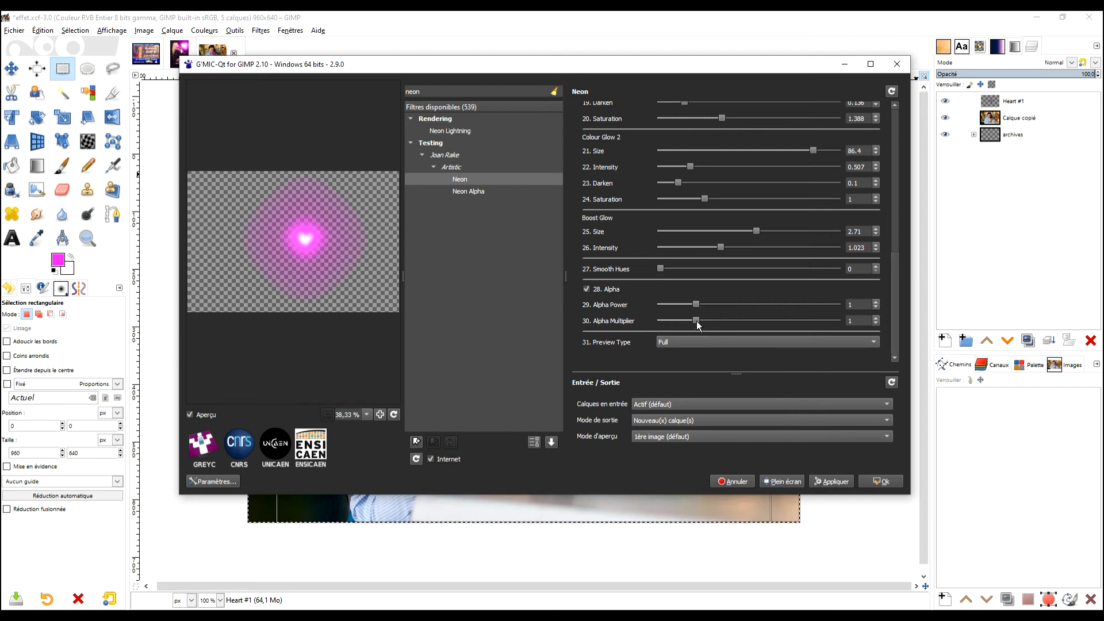
- Set Alpha Multiplier to 1.055 and Alpha Power to 0.845, and apply the Neon filter
mouse_move(696, 321)
mouse_down()
mouse_move(731, 322)
mouse_move(698, 320)
mouse_up()
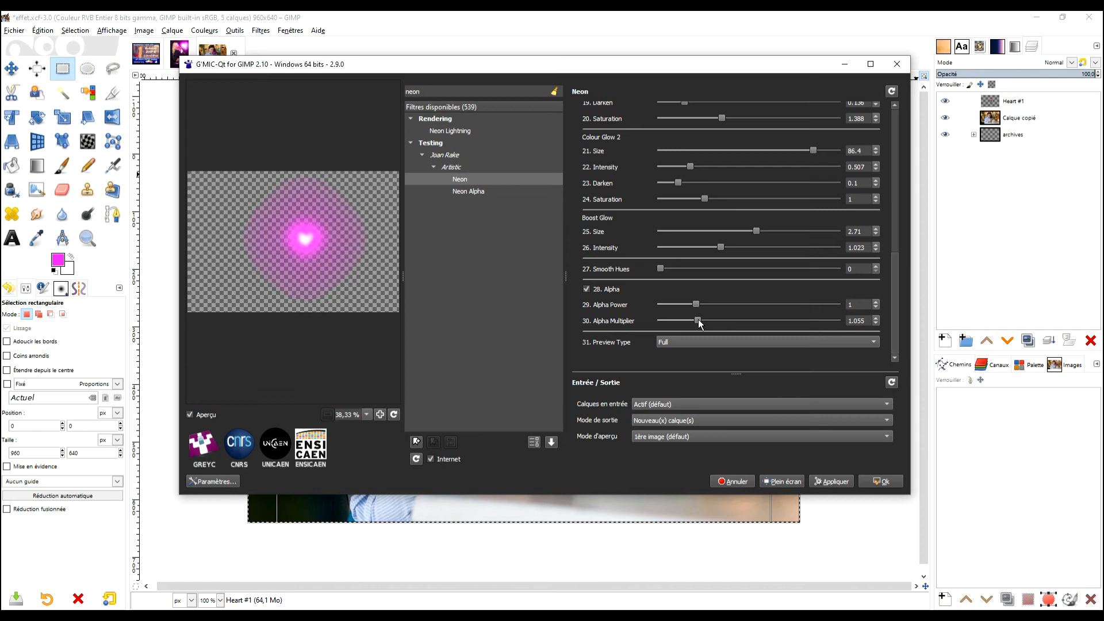
mouse_move(697, 303)
mouse_down()
mouse_move(742, 304)
mouse_move(693, 306)
mouse_up()
click(879, 483)
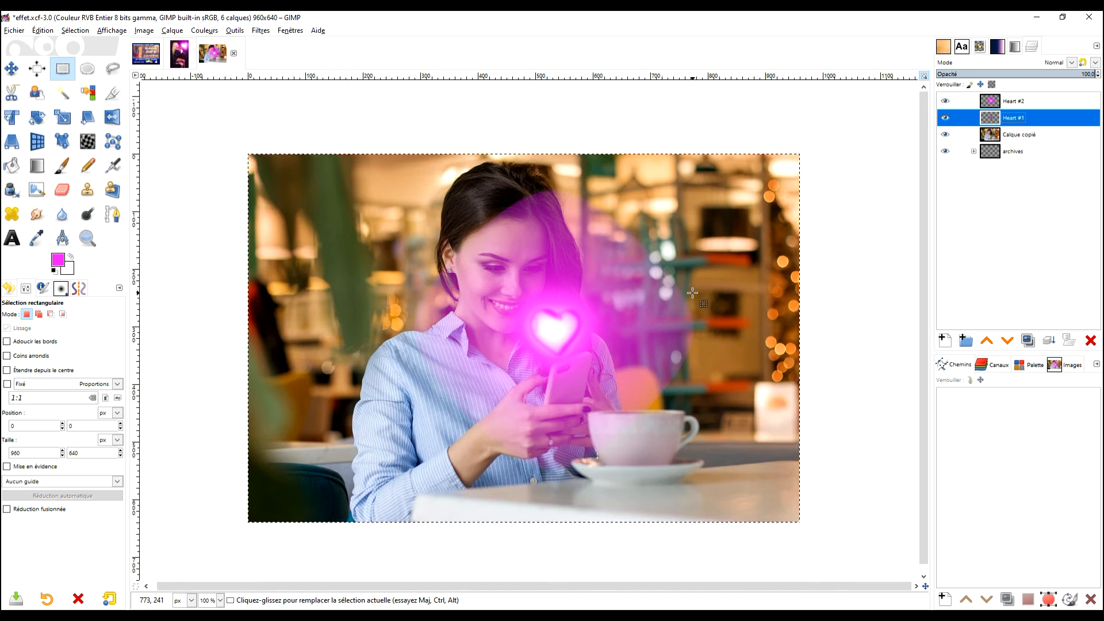
- Make Heart #2 the active layer, hide the Heart #1 layer, and toggle Heart #2 off and on to check the glow
click(1035, 101)
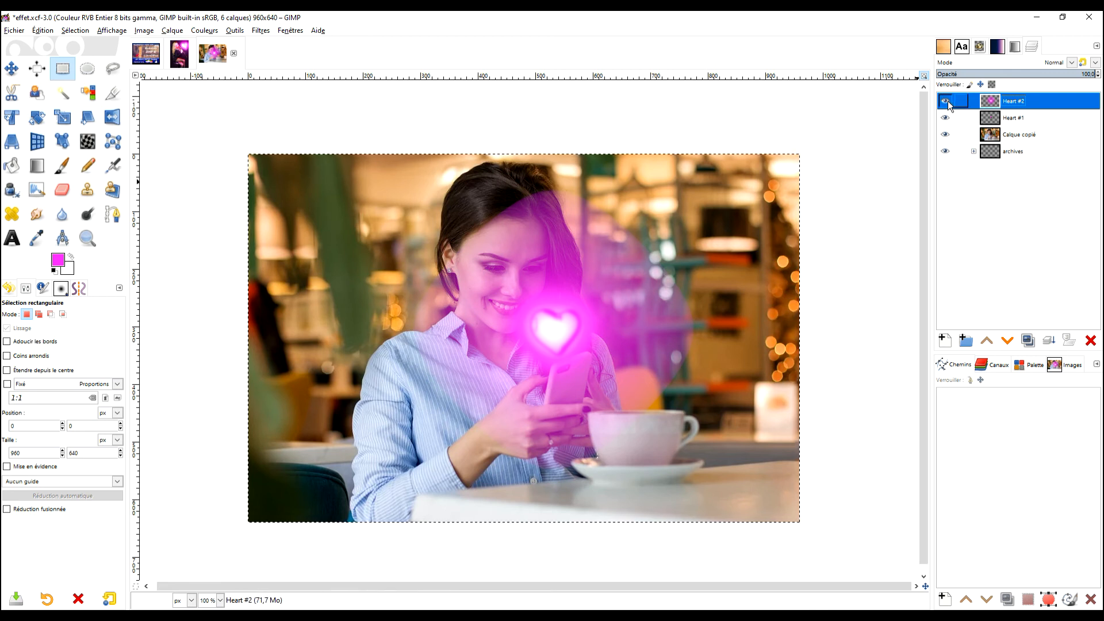
click(945, 120)
click(945, 102)
click(946, 102)
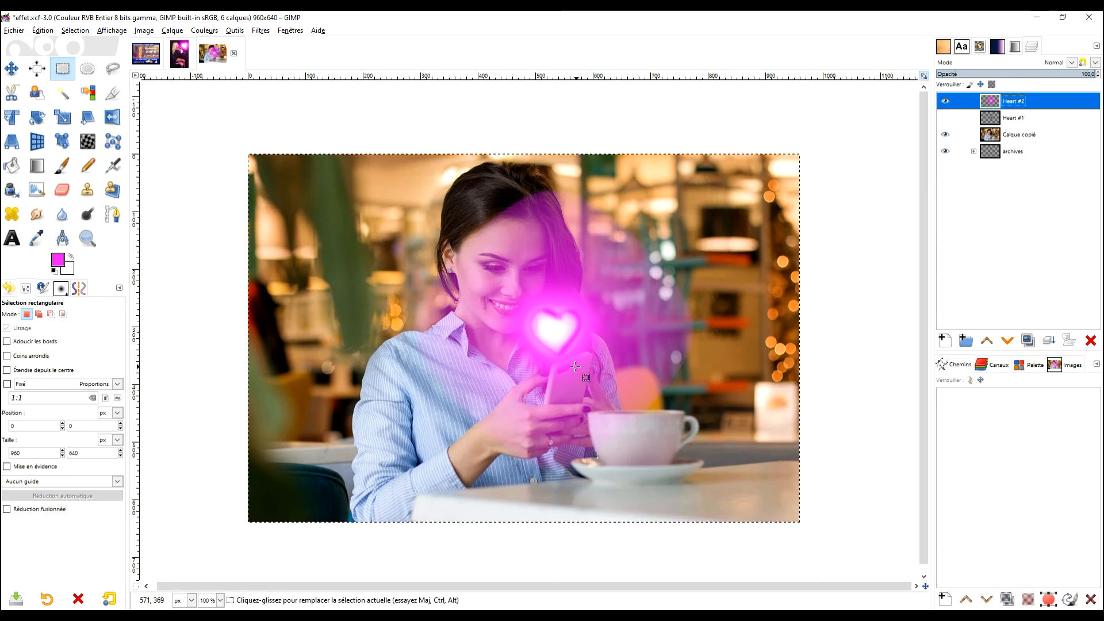
- Choose the Smudge tool for retouching the heart and lower its opacity to 31.5
scroll(533, 329, up, 6)
scroll(555, 276, down, 6)
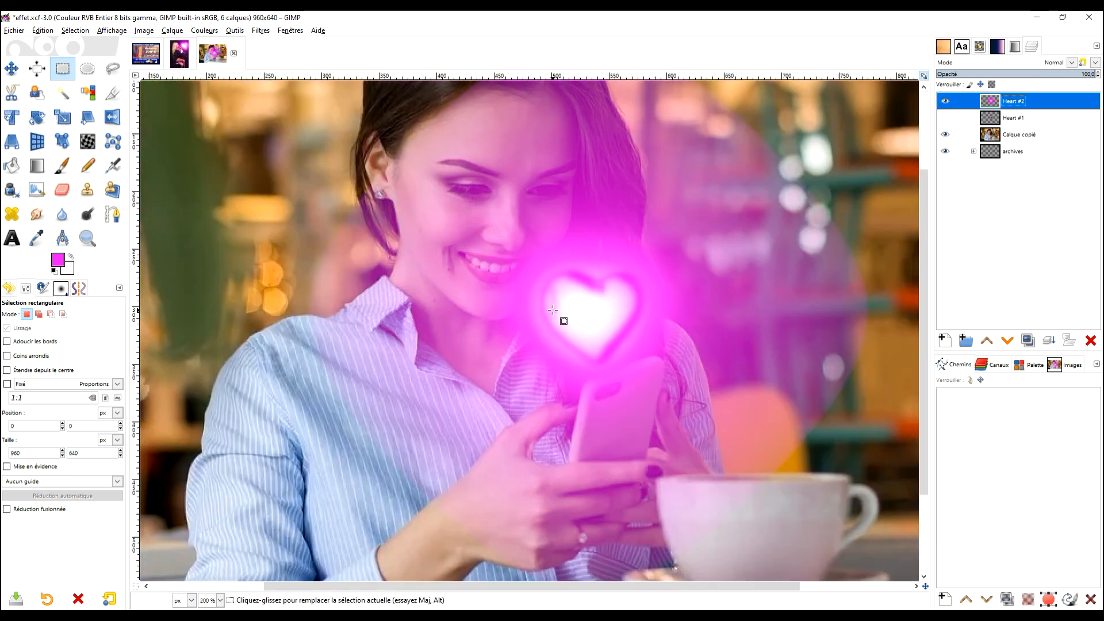
scroll(556, 295, up, 4)
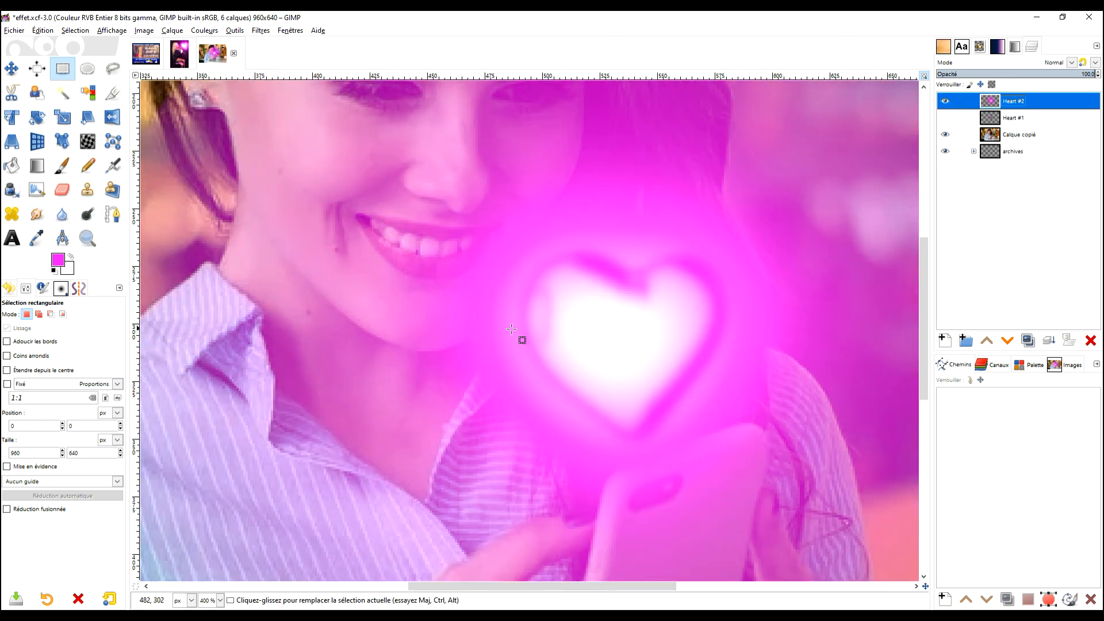
click(36, 214)
scroll(565, 368, up, 2)
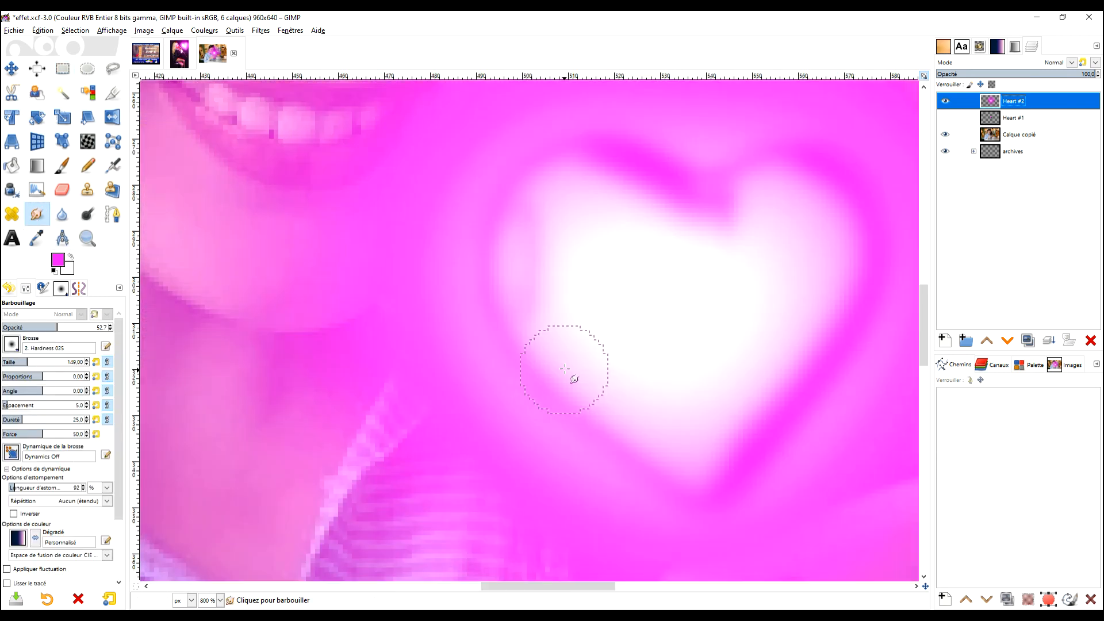
scroll(565, 369, up, 2)
ctrl+click(616, 339)
scroll(585, 253, down, 3)
drag(611, 249, 574, 310)
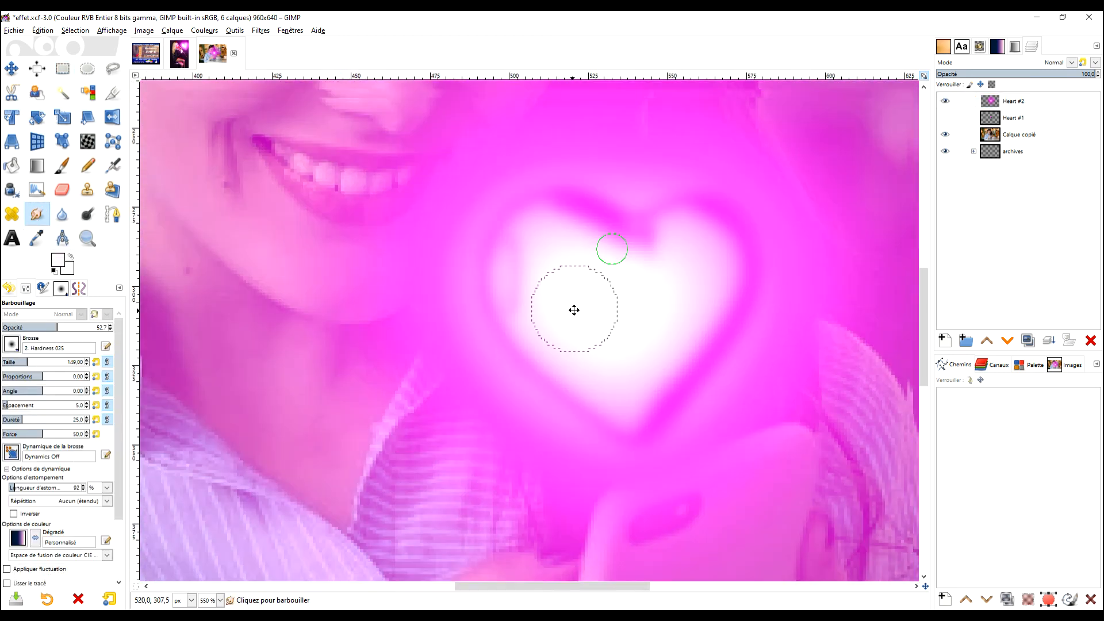
scroll(574, 310, down, 3)
click(35, 327)
- Smudge the white centre of the neon heart outwards over the pale pink area along its left inner edge
scroll(567, 169, up, 2)
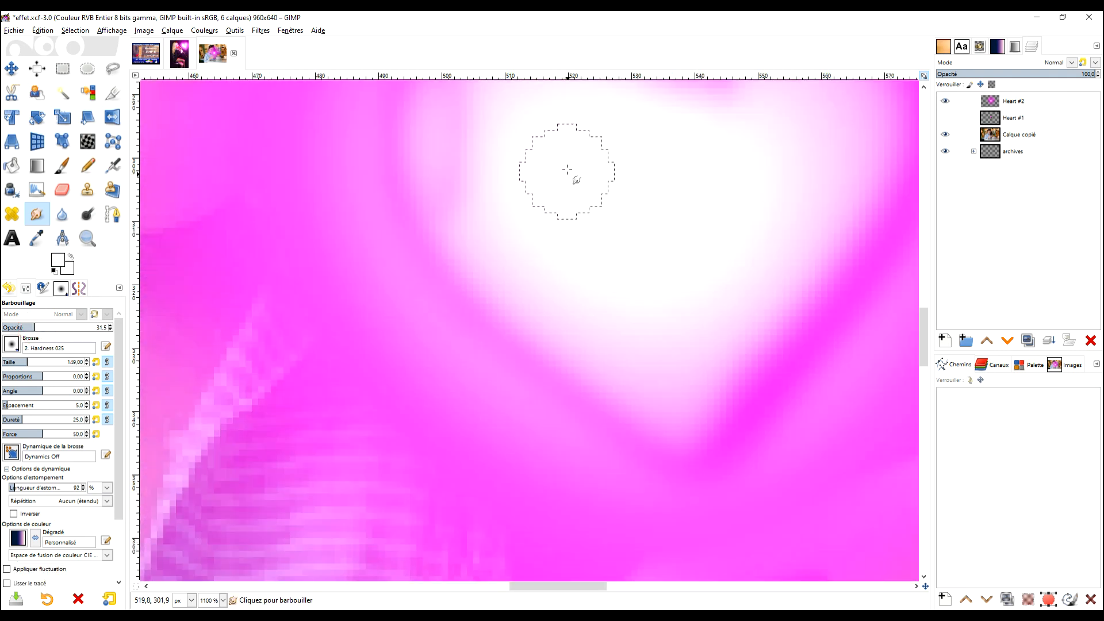
drag(567, 170, 618, 335)
ctrl+click(576, 374)
mouse_move(516, 364)
mouse_down()
mouse_move(499, 294)
mouse_move(512, 338)
mouse_move(503, 311)
mouse_move(516, 257)
mouse_up()
mouse_move(522, 298)
mouse_down()
mouse_move(524, 234)
mouse_move(490, 261)
mouse_move(505, 254)
mouse_move(472, 293)
mouse_up()
mouse_move(501, 249)
mouse_down()
mouse_move(486, 293)
mouse_move(511, 379)
mouse_up()
mouse_move(520, 276)
mouse_down()
mouse_move(521, 345)
mouse_move(546, 356)
mouse_up()
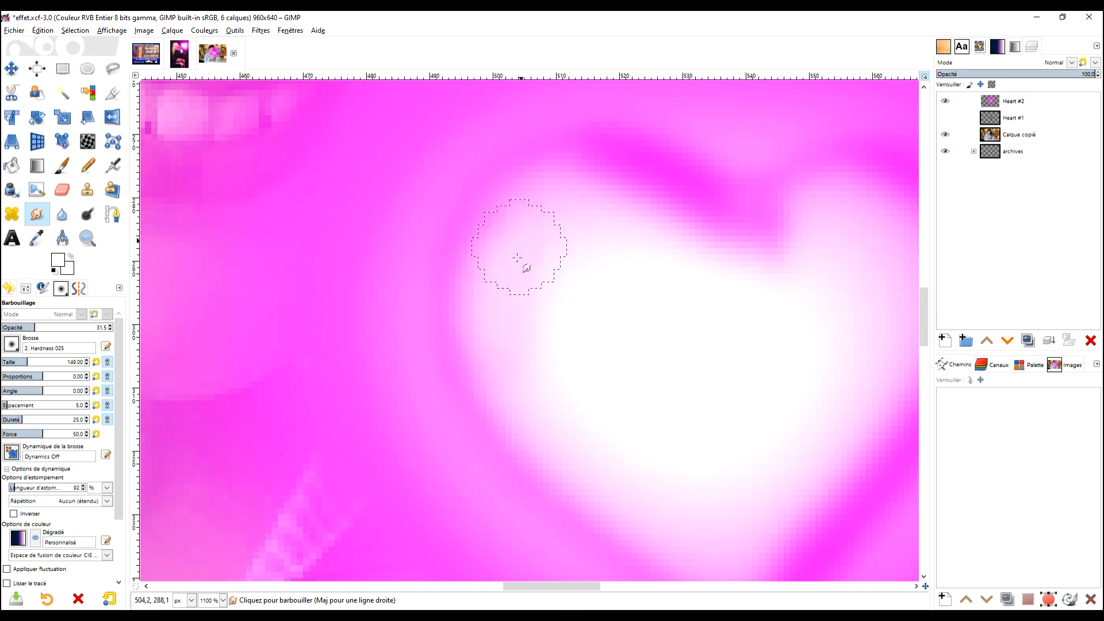
key(1)
scroll(642, 390, up, 3)
scroll(644, 389, down, 1)
drag(650, 394, 664, 377)
- Compare the heart with the finished neon heart in the open image of the woman holding a rose
click(179, 53)
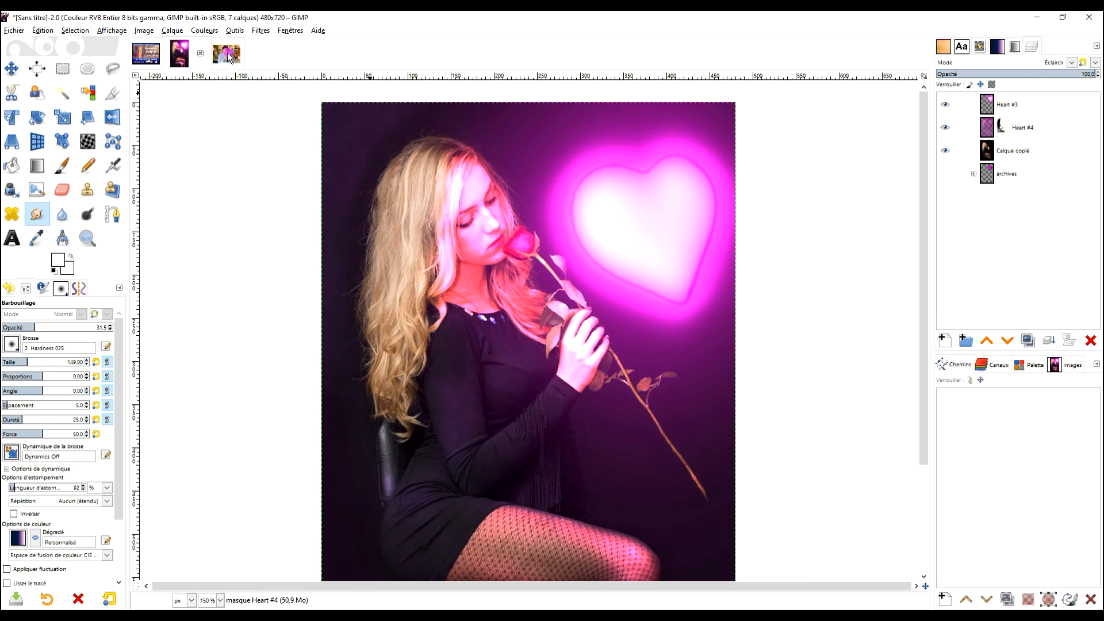
click(227, 53)
drag(816, 309, 686, 281)
- Finish smudging the heart's white centre towards its magenta outline and check it against the whole photo
scroll(794, 266, down, 2)
scroll(686, 281, up, 1)
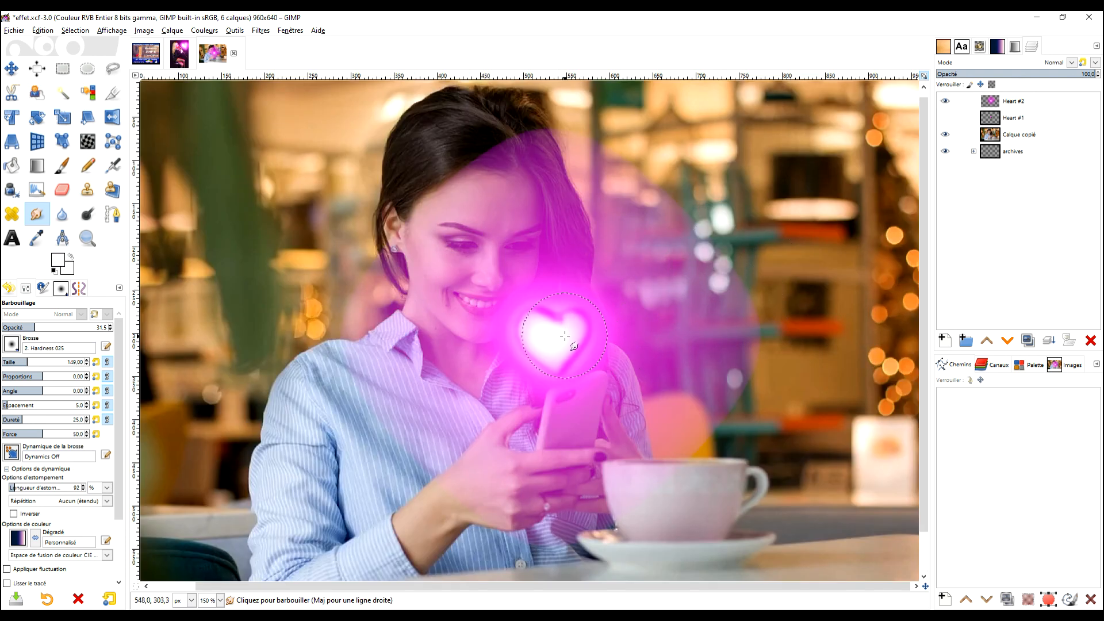
scroll(545, 330, up, 5)
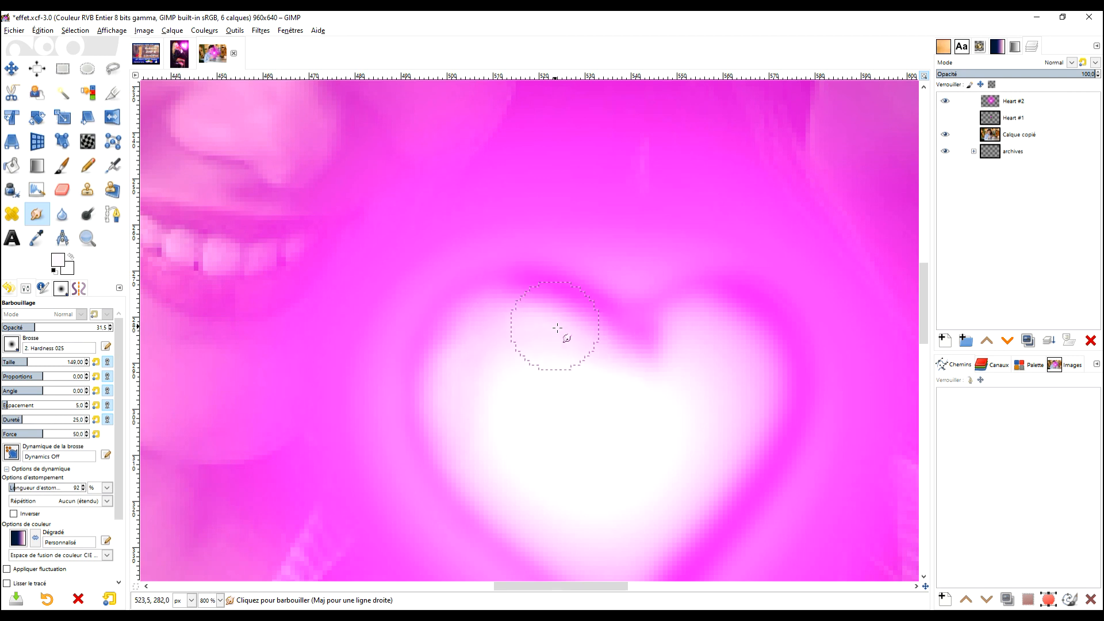
scroll(664, 448, down, 5)
scroll(647, 439, up, 3)
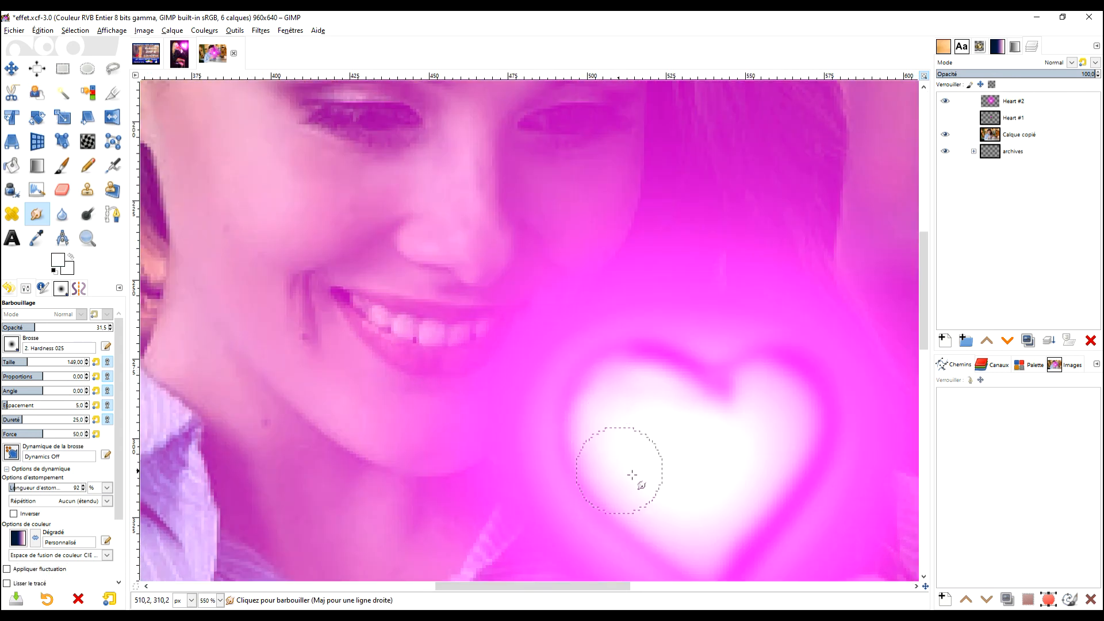
scroll(688, 473, down, 1)
scroll(688, 473, down, 3)
scroll(667, 402, up, 4)
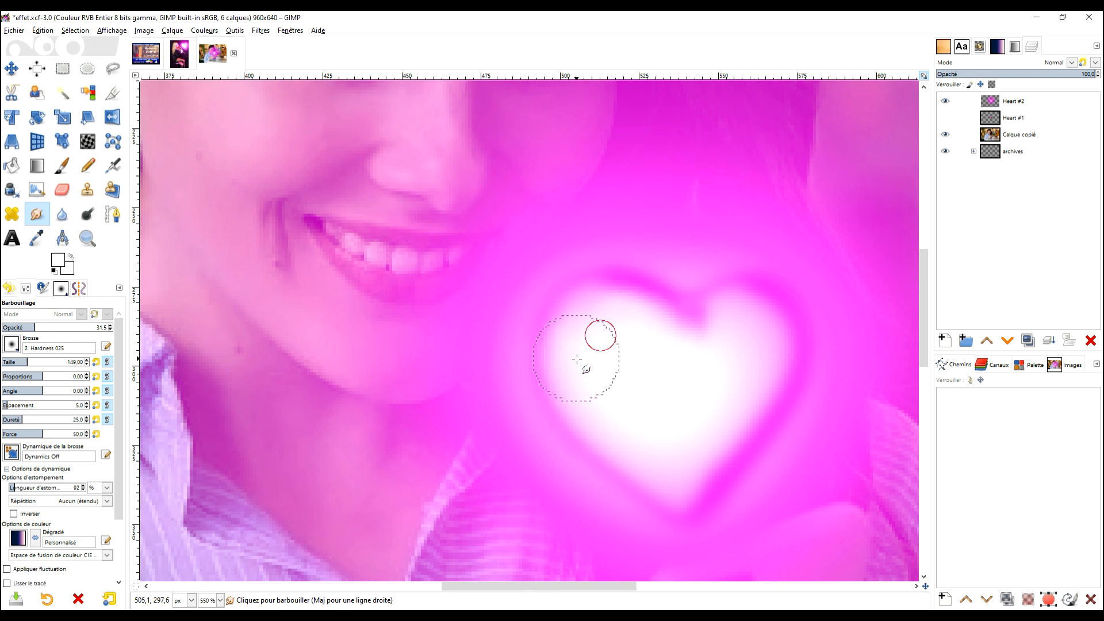
scroll(703, 403, down, 4)
drag(751, 409, 716, 385)
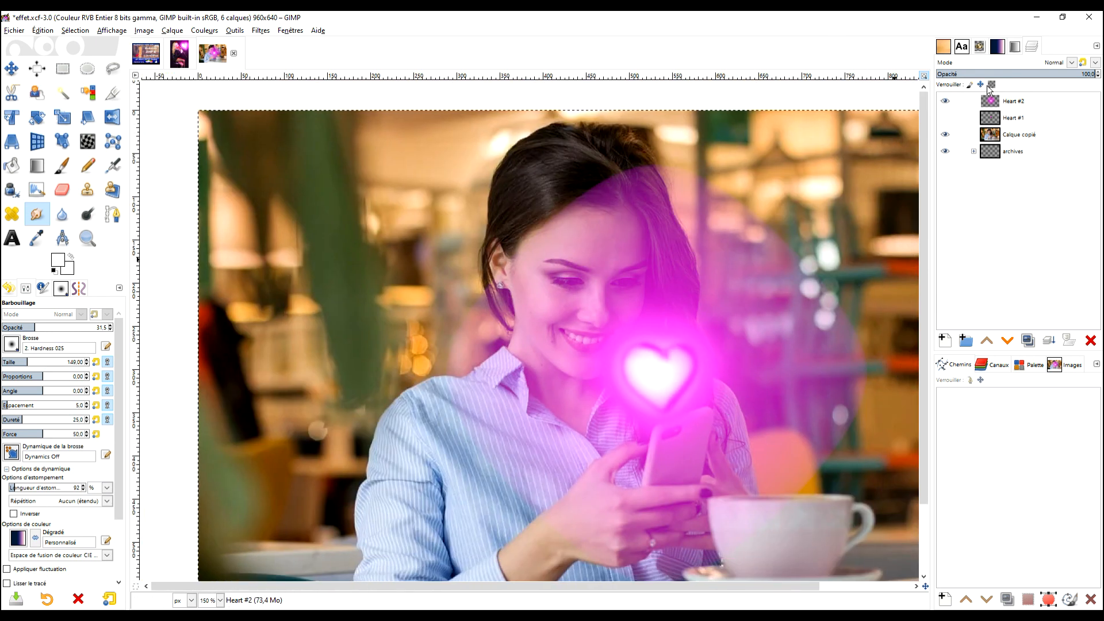
- Undo the last change and review the neon heart over the full photo
key(ctrl+z)
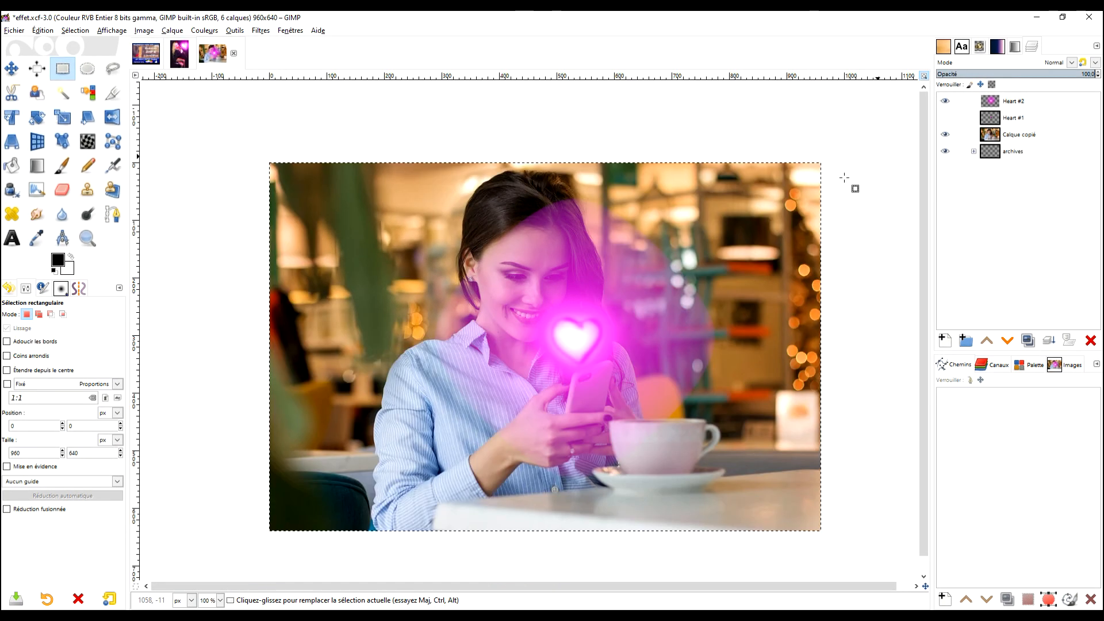
scroll(651, 261, up, 3)
scroll(651, 261, down, 3)
mouse_move(644, 254)
mouse_down()
mouse_move(676, 280)
mouse_move(648, 254)
mouse_up()
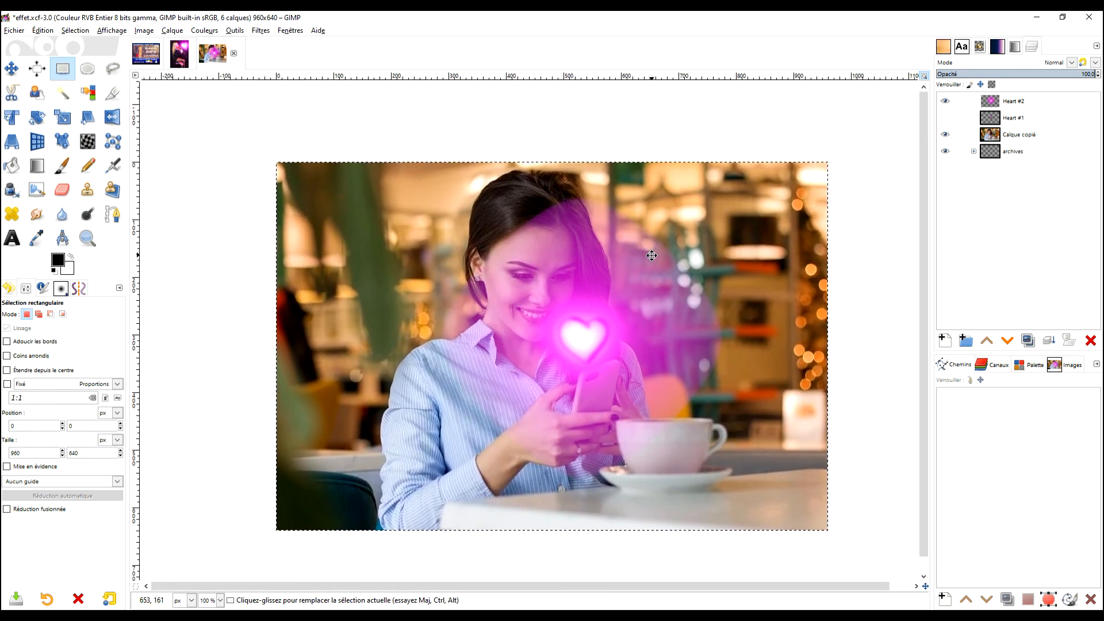